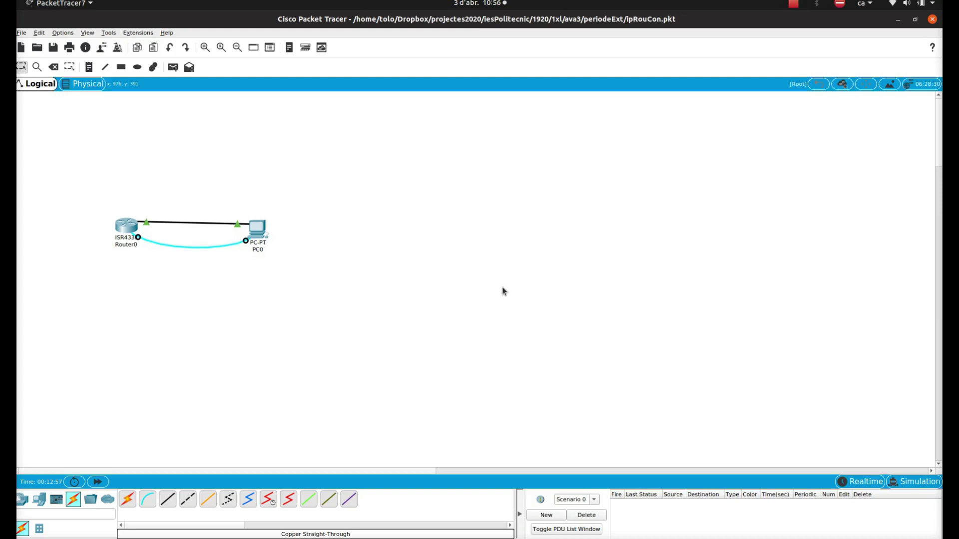
# Add an ISR4331 router above Router0 in the workspace and rename it RouterISP
pyautogui.click(22, 499)
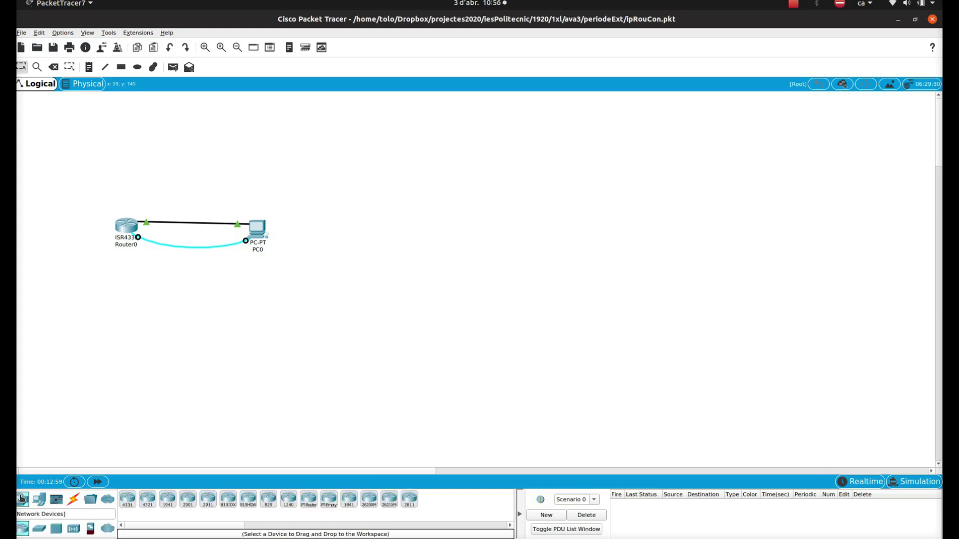
pyautogui.click(127, 499)
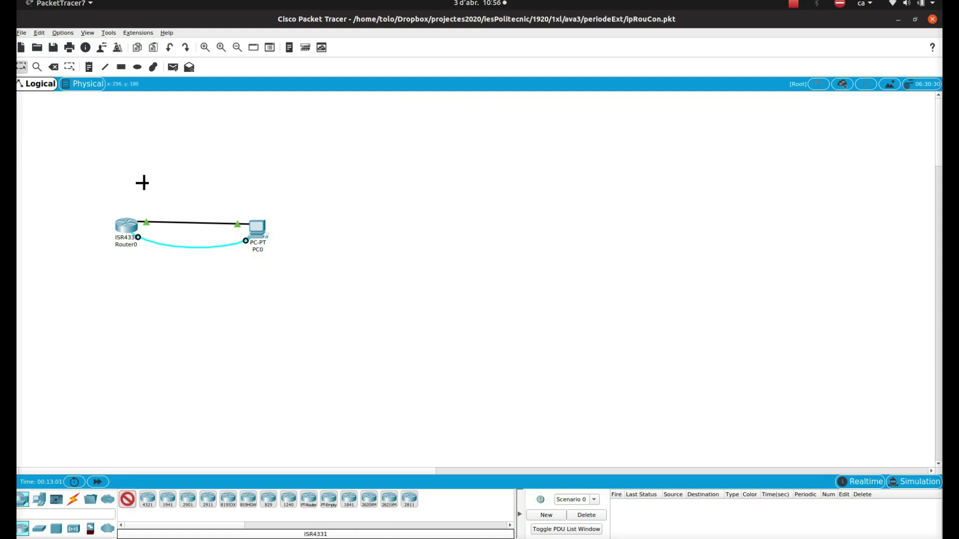
pyautogui.click(171, 129)
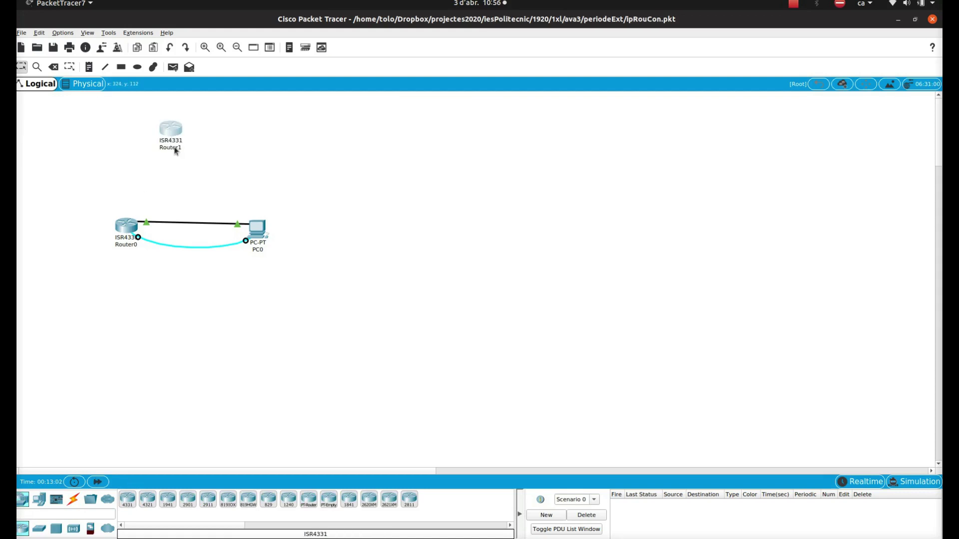
pyautogui.click(174, 148)
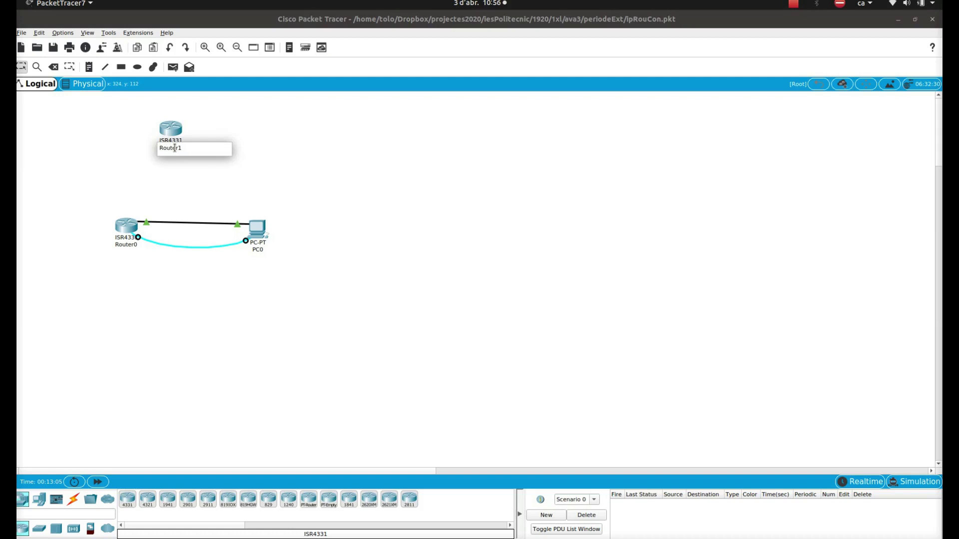
pyautogui.press('End')
pyautogui.press('BackSpace')
pyautogui.write('ISP')
pyautogui.press('Return')
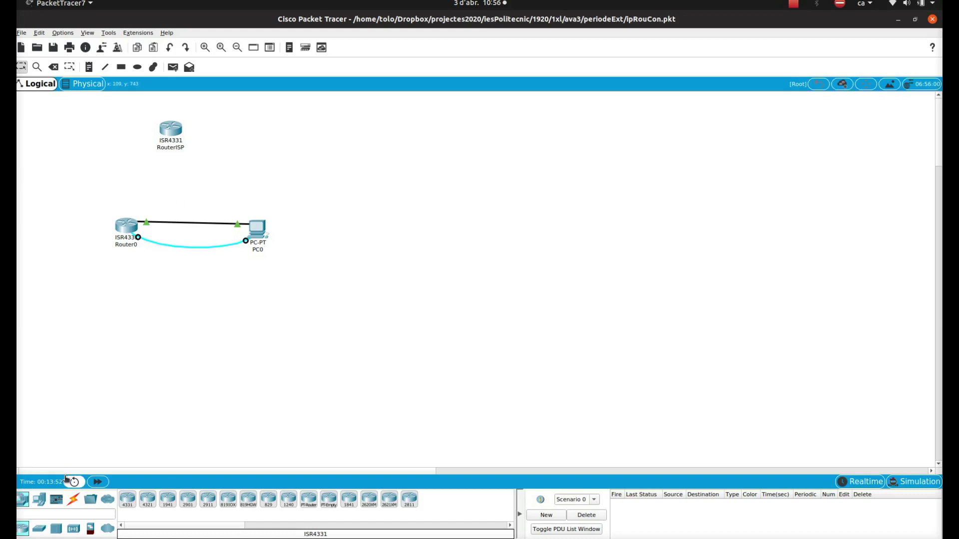
# Add a Laptop-PT end device beside RouterISP, above and to the right of PC0
pyautogui.click(39, 504)
pyautogui.click(147, 499)
pyautogui.click(308, 133)
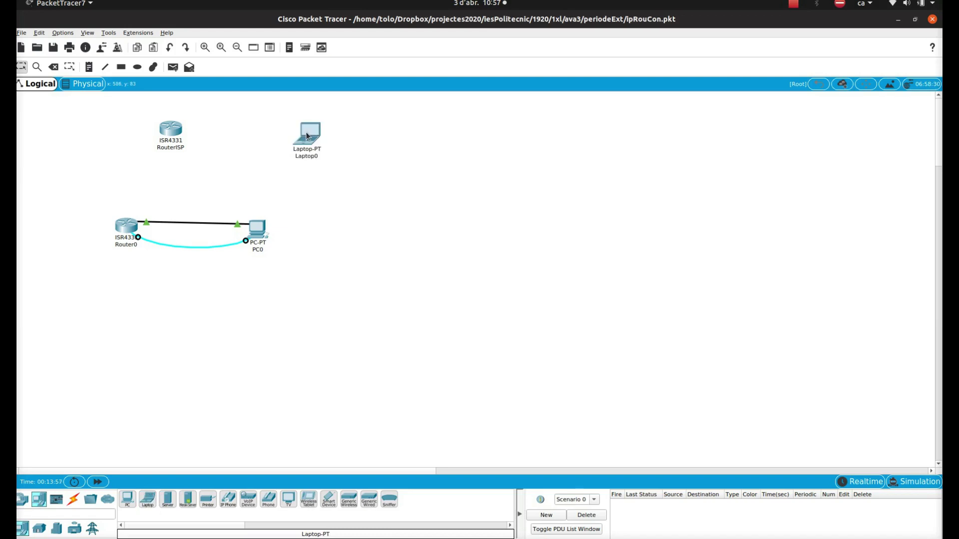
pyautogui.click(307, 134)
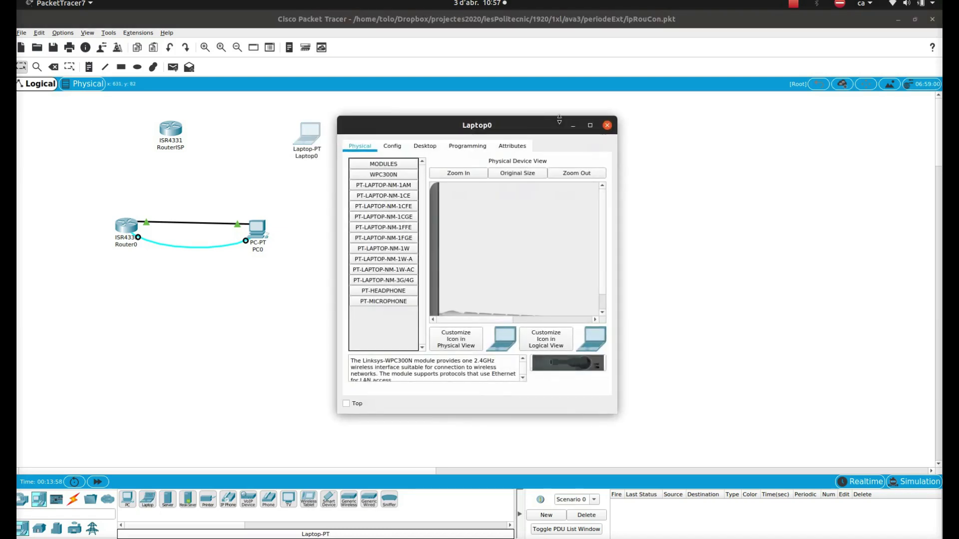
pyautogui.click(607, 127)
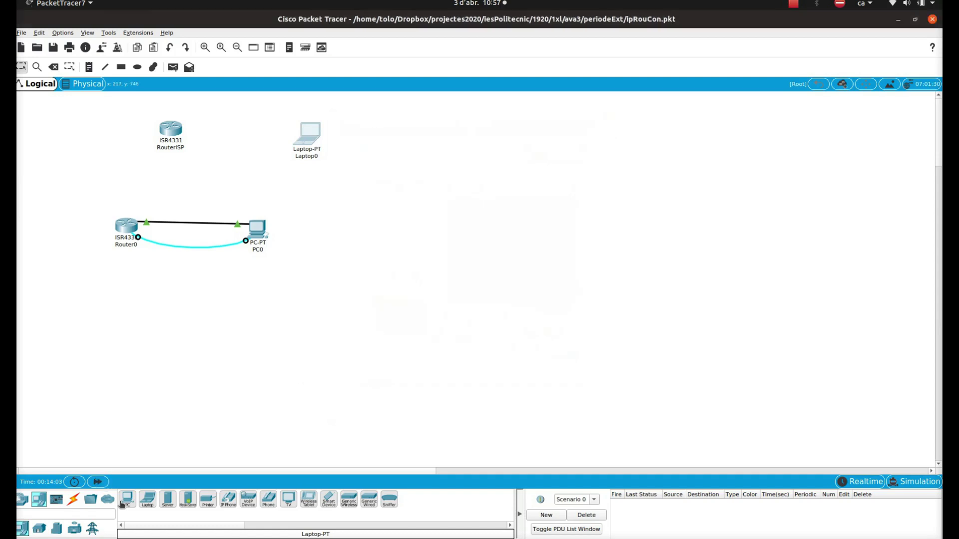
# Connect the laptop's RS 232 port to RouterISP's Console port with a console cable
pyautogui.click(72, 500)
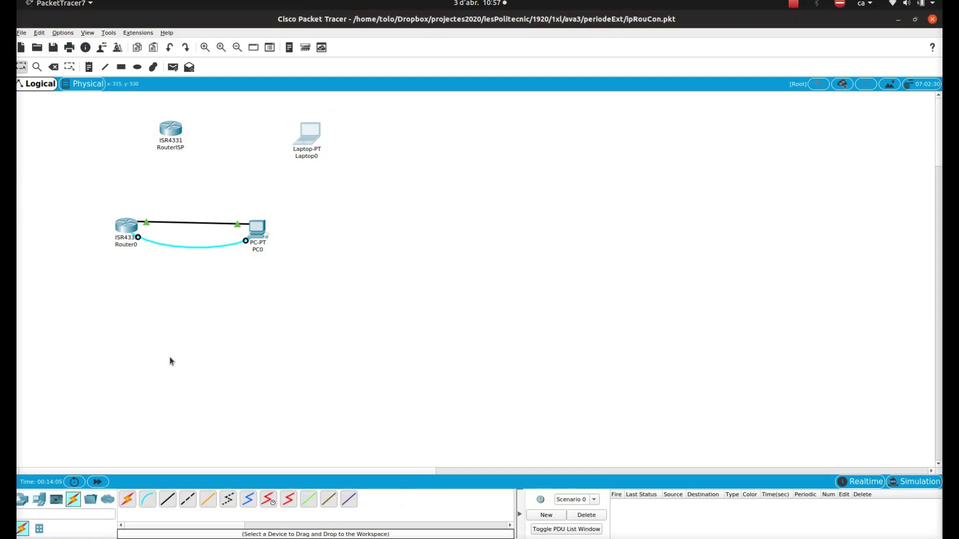
pyautogui.click(145, 506)
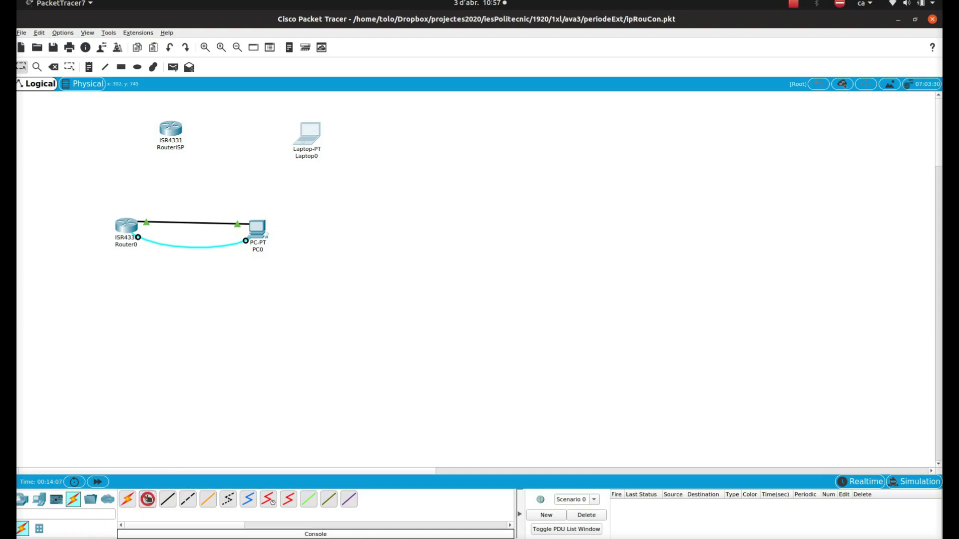
pyautogui.click(296, 146)
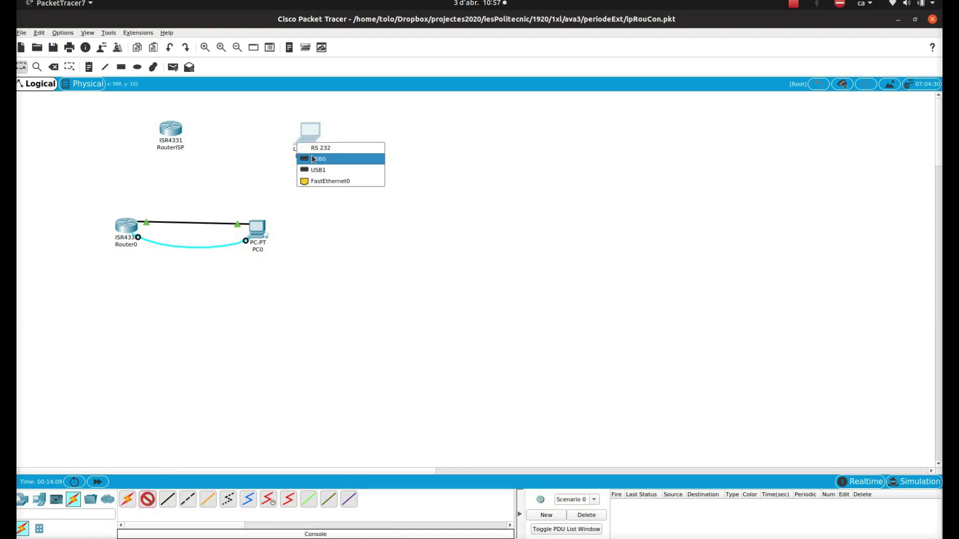
pyautogui.click(315, 148)
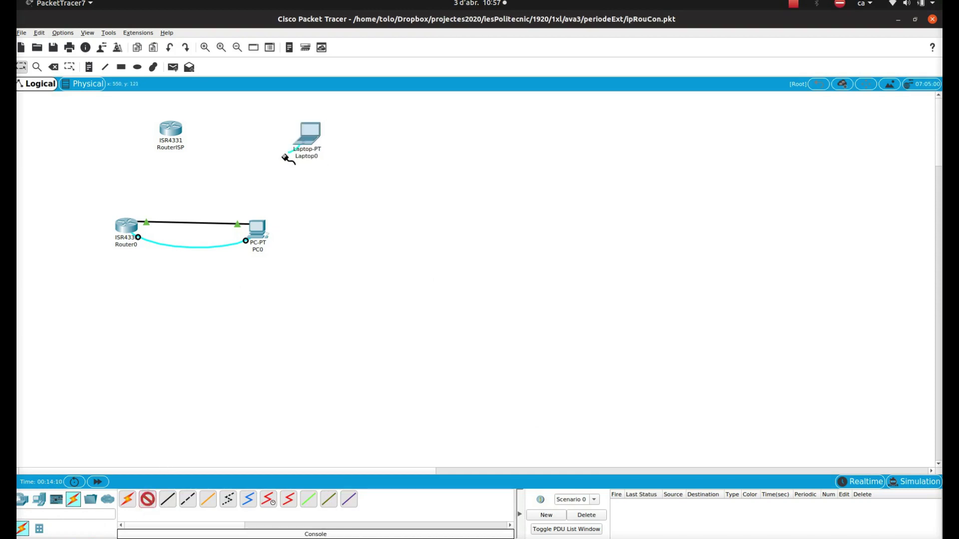
pyautogui.click(177, 129)
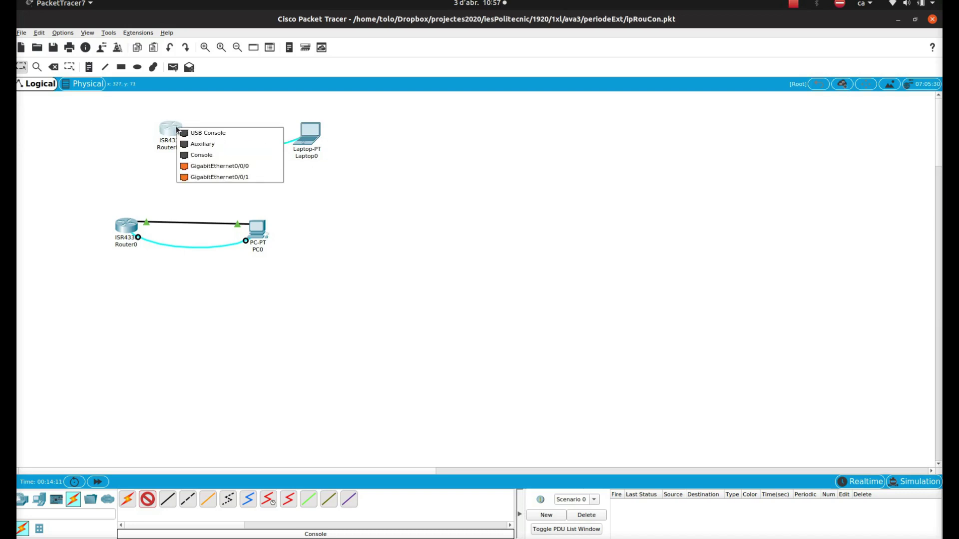
pyautogui.click(196, 154)
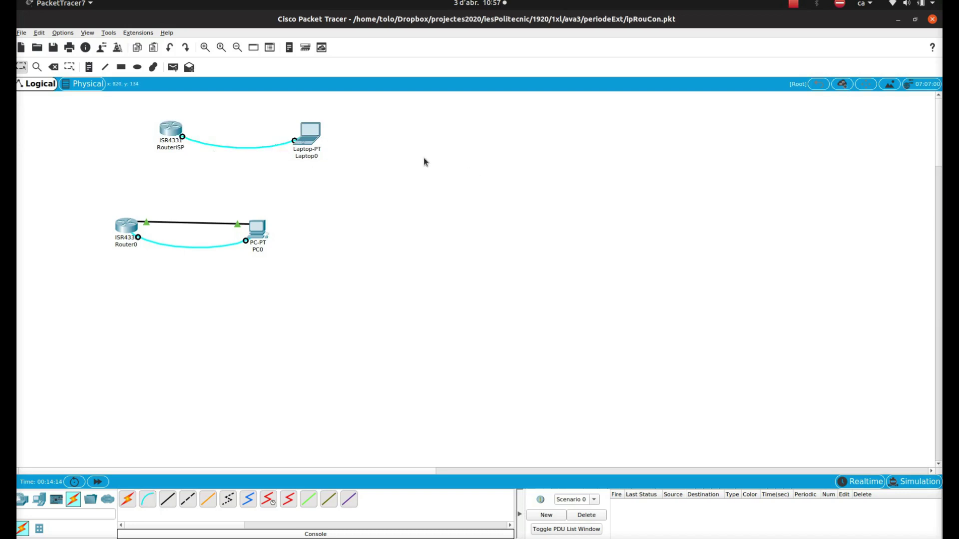
# Start a terminal session from the laptop with the default port settings and decline the router's initial configuration dialog
pyautogui.click(311, 133)
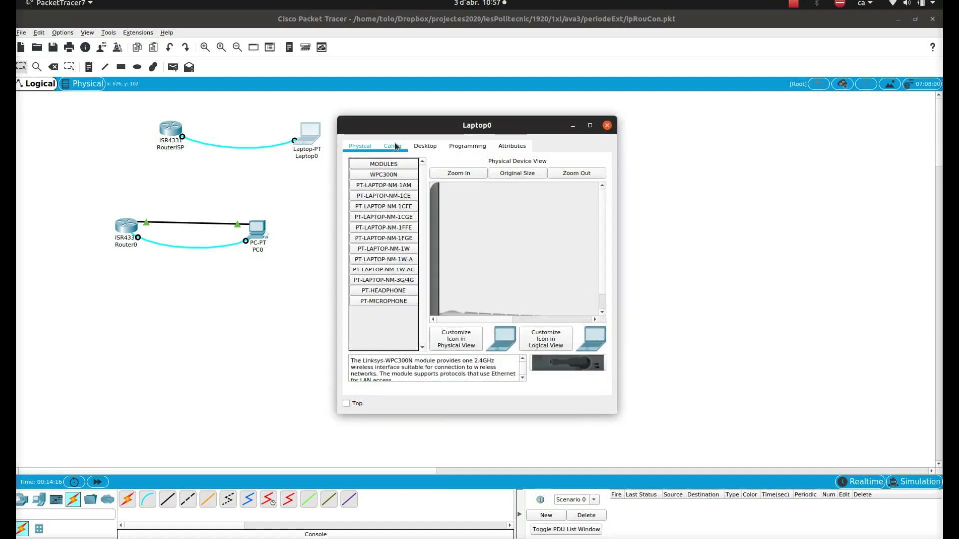
pyautogui.click(426, 147)
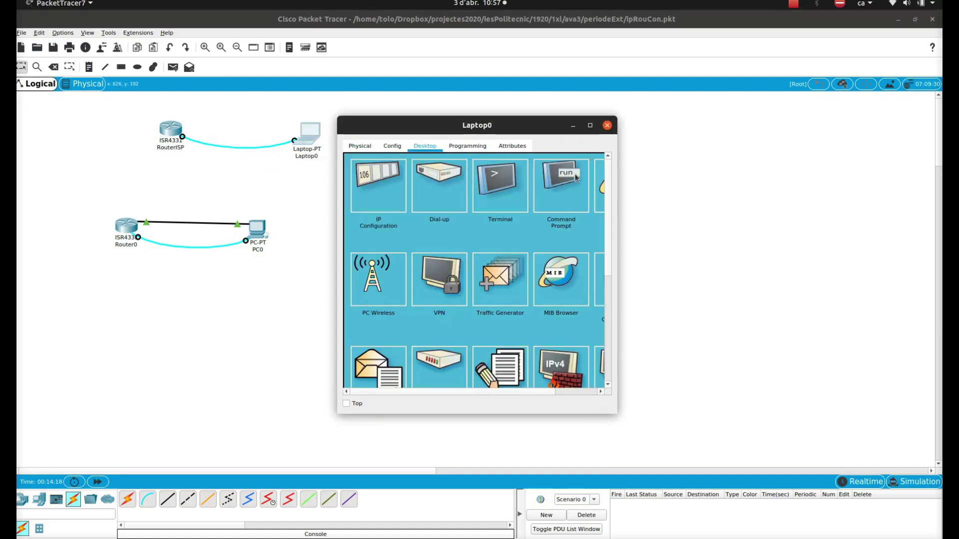
pyautogui.click(507, 193)
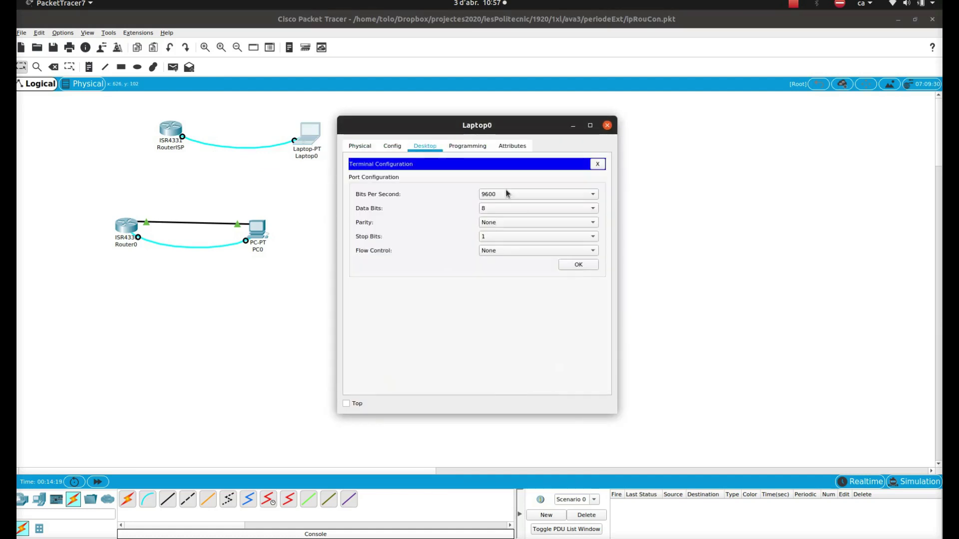
pyautogui.click(577, 265)
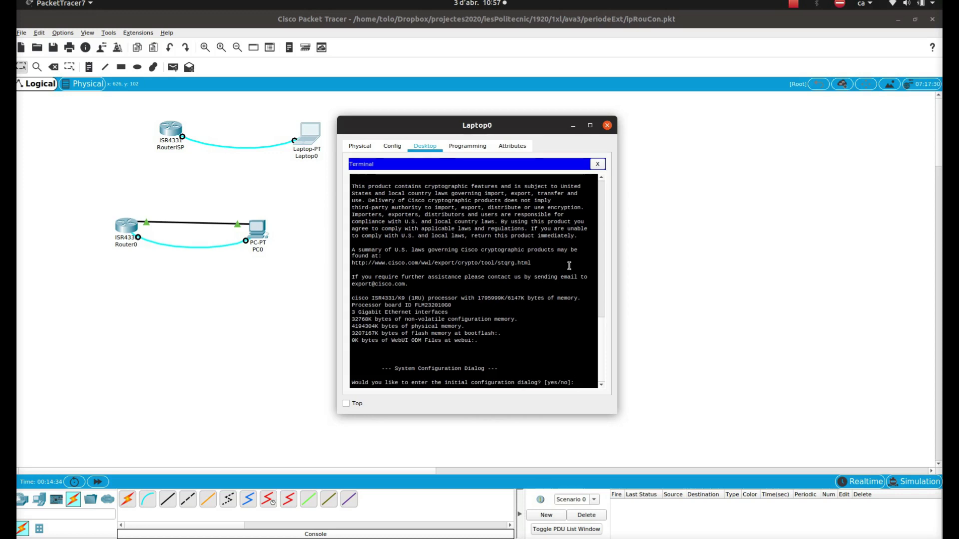
pyautogui.write('N')
pyautogui.press('Return')
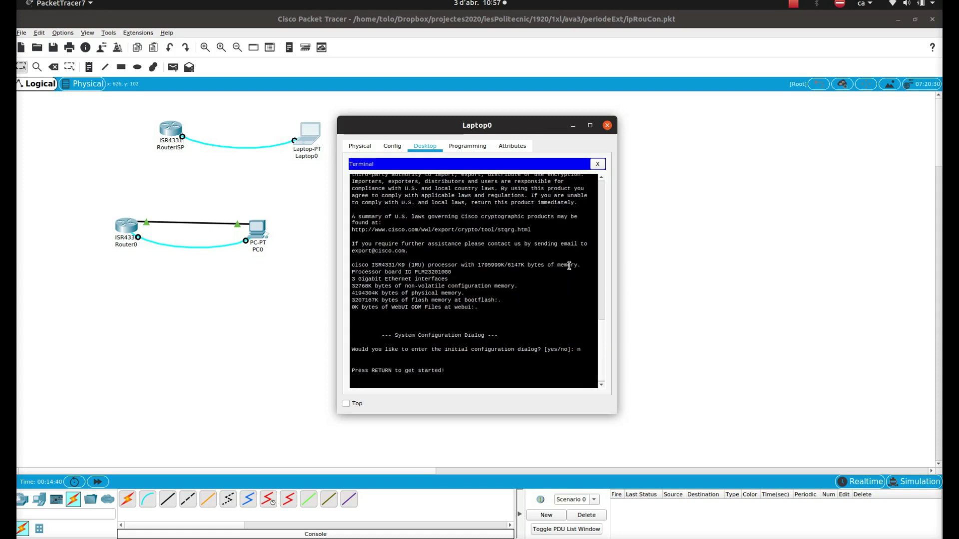
pyautogui.press('Return')
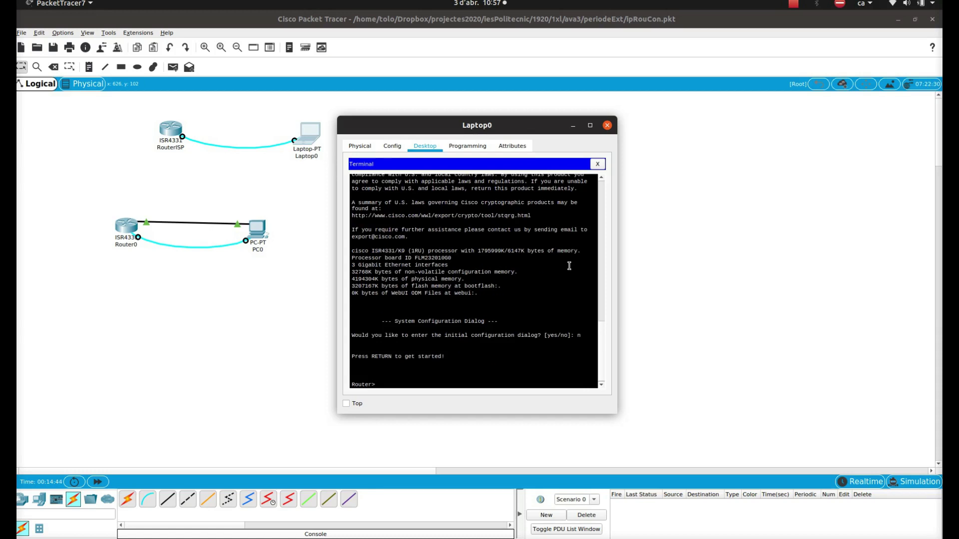
# Enter privileged mode with enable and switch to global configuration mode with configure terminal
pyautogui.write('en')
pyautogui.press('Tab')
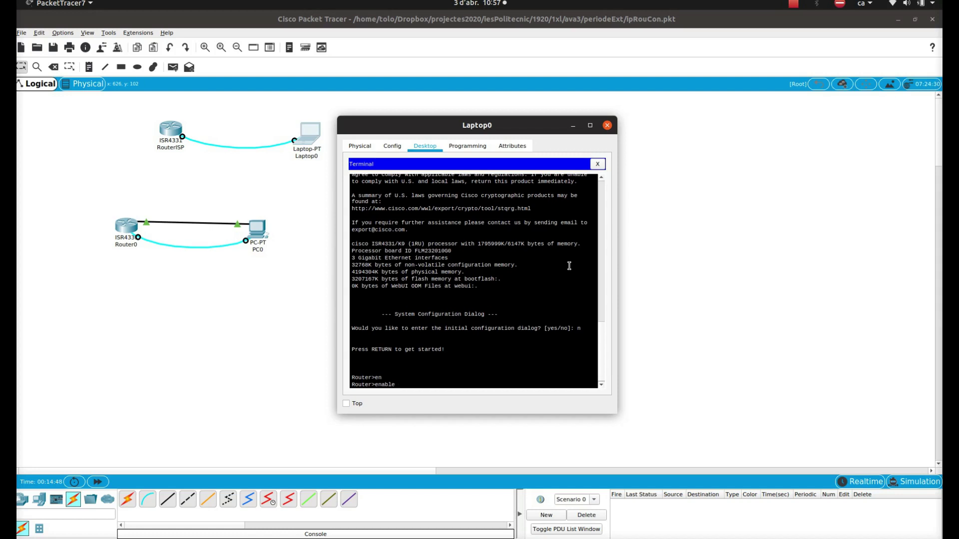
pyautogui.press('Return')
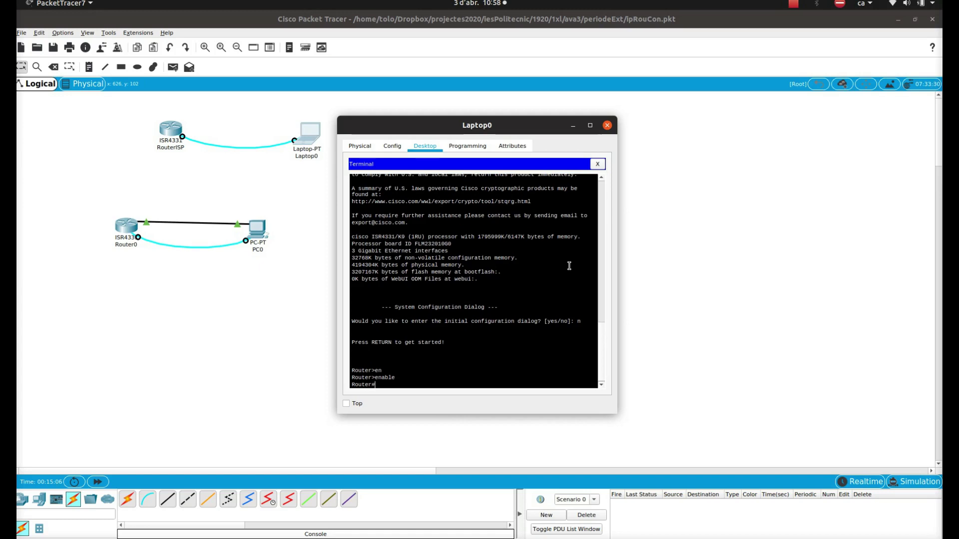
pyautogui.write('conf')
pyautogui.press('Tab')
pyautogui.write('te')
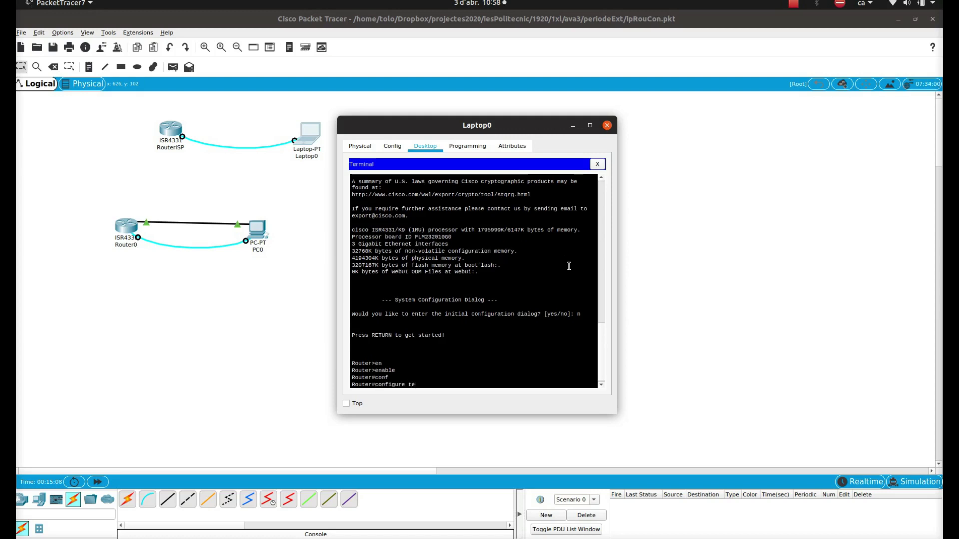
pyautogui.write('r')
pyautogui.press('Tab')
pyautogui.press('Return')
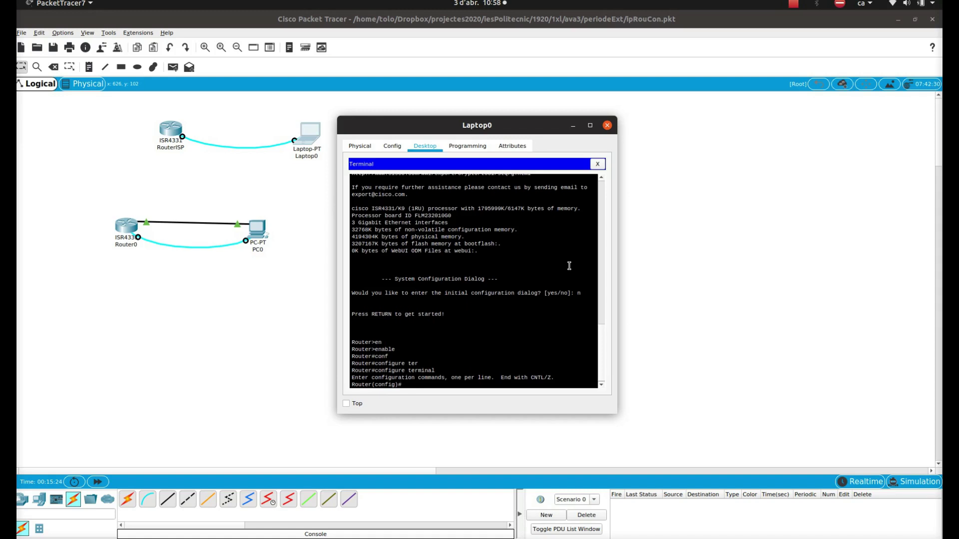
# List the available global configuration commands, and enter interface configuration for GigabitEthernet 0/0/0
pyautogui.write('?')
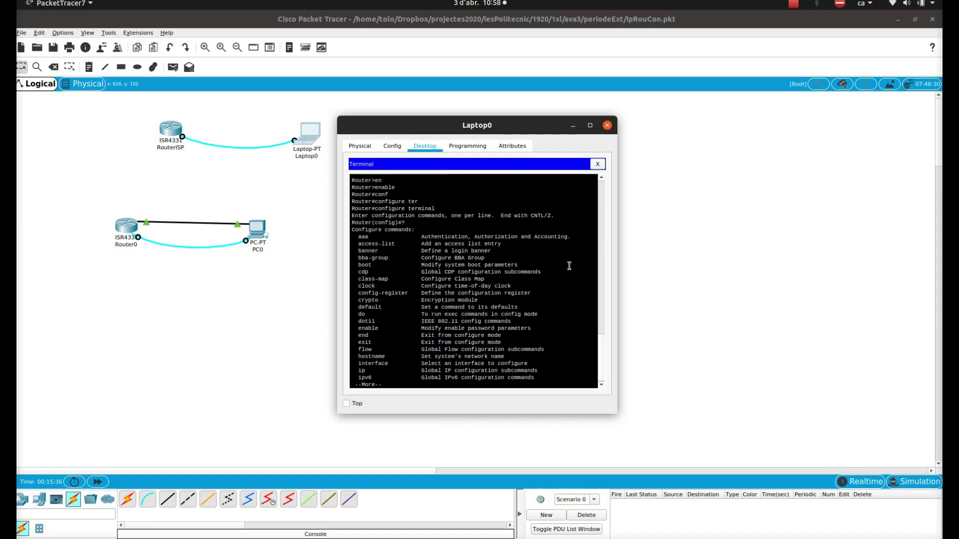
pyautogui.press('space')
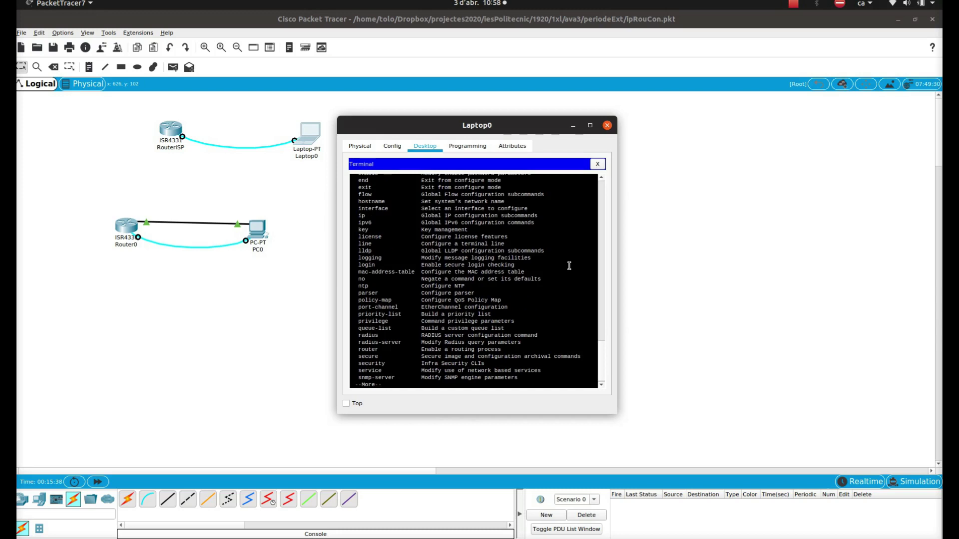
pyautogui.press('q')
pyautogui.write('inter')
pyautogui.press('Tab')
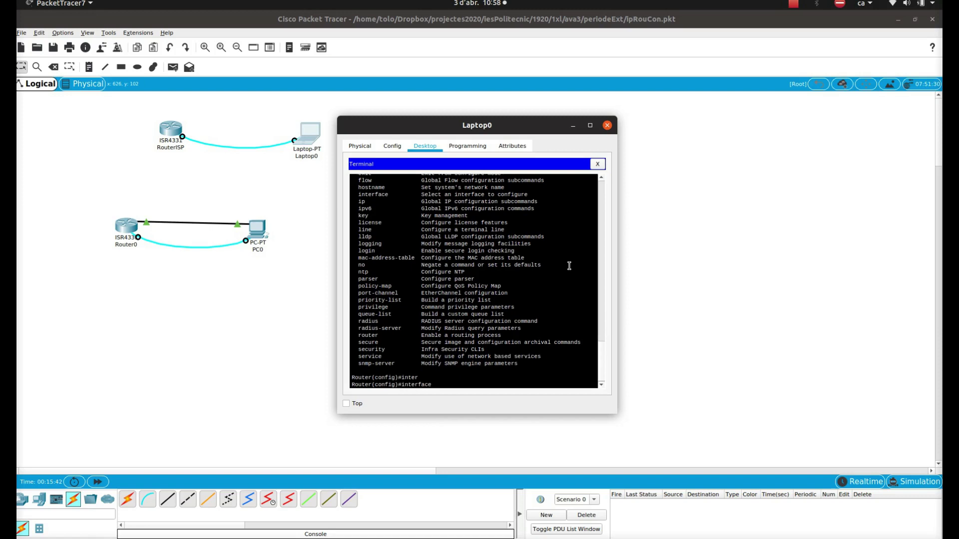
pyautogui.write('G')
pyautogui.press('Tab')
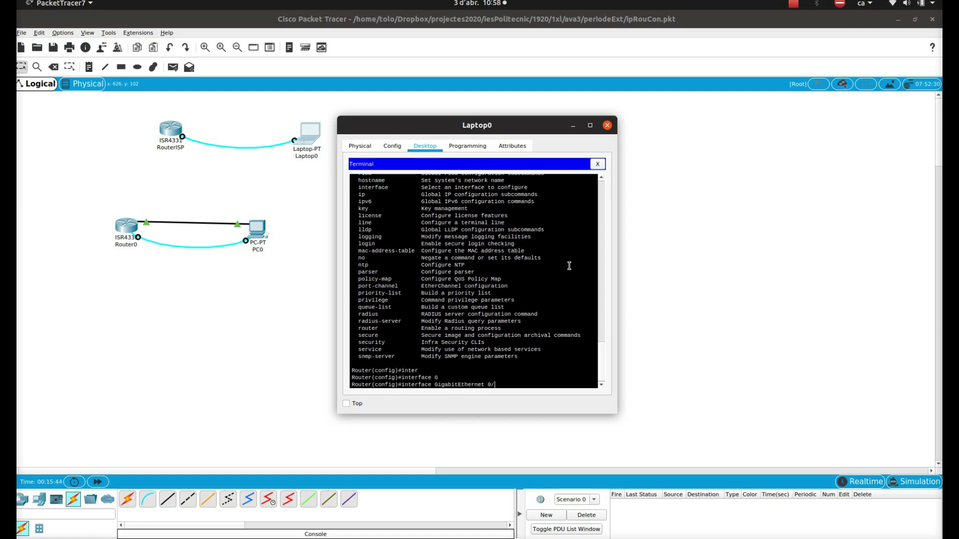
pyautogui.write('0/0/0')
pyautogui.press('Return')
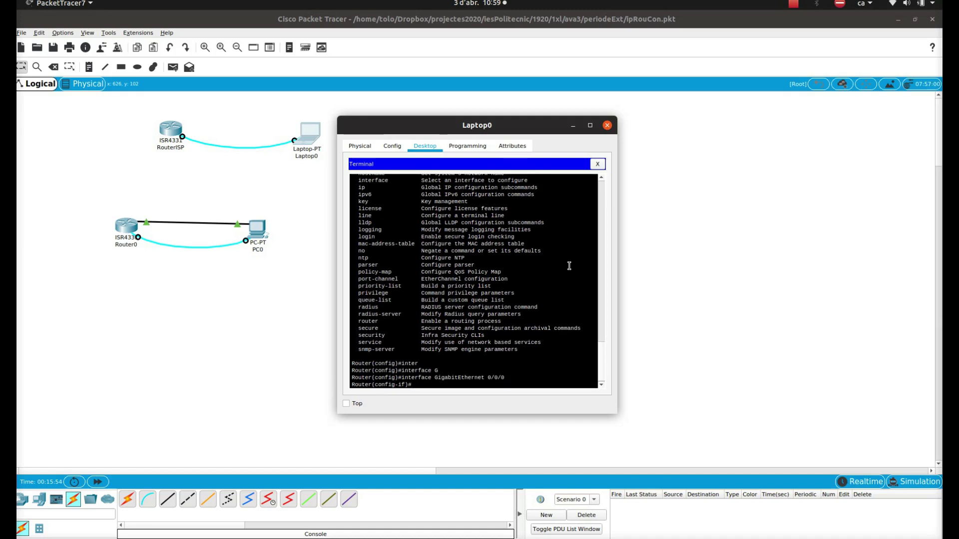
# Assign IP address 95.0.0.1 with mask 255.0.0.0 to GigabitEthernet 0/0/0 and activate it with no shutdown
pyautogui.write('ip add')
pyautogui.press('Tab')
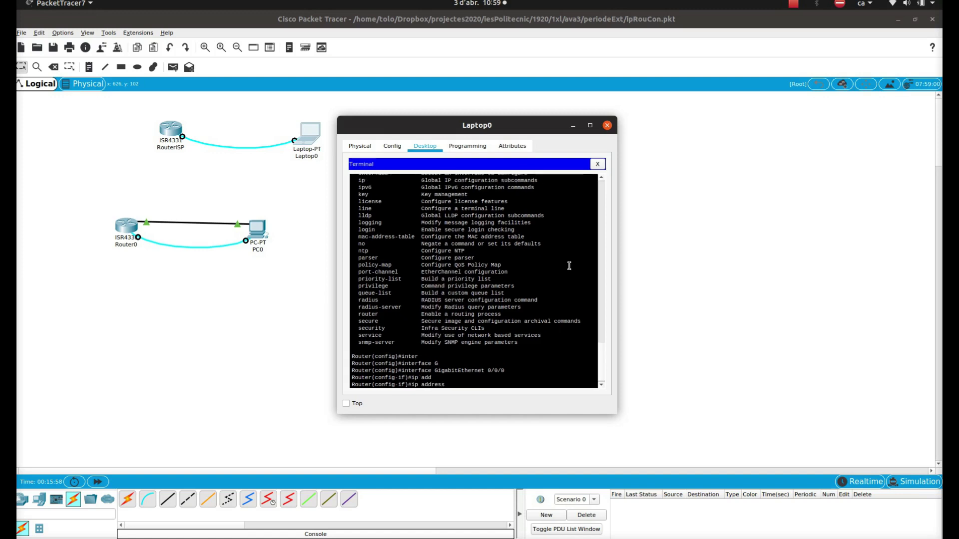
pyautogui.write('95.0.0.1 255.0.0.0')
pyautogui.press('Return')
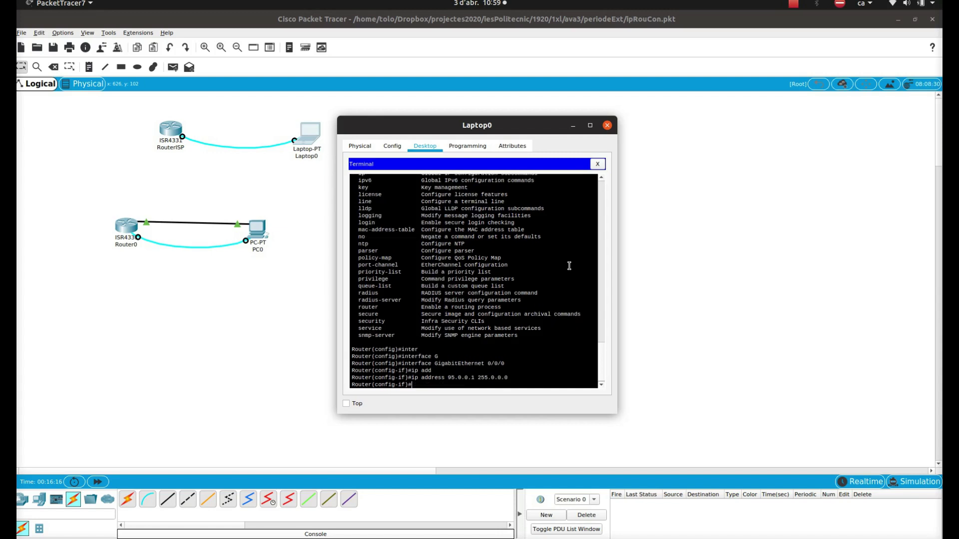
pyautogui.write('no shutdown')
pyautogui.press('Return')
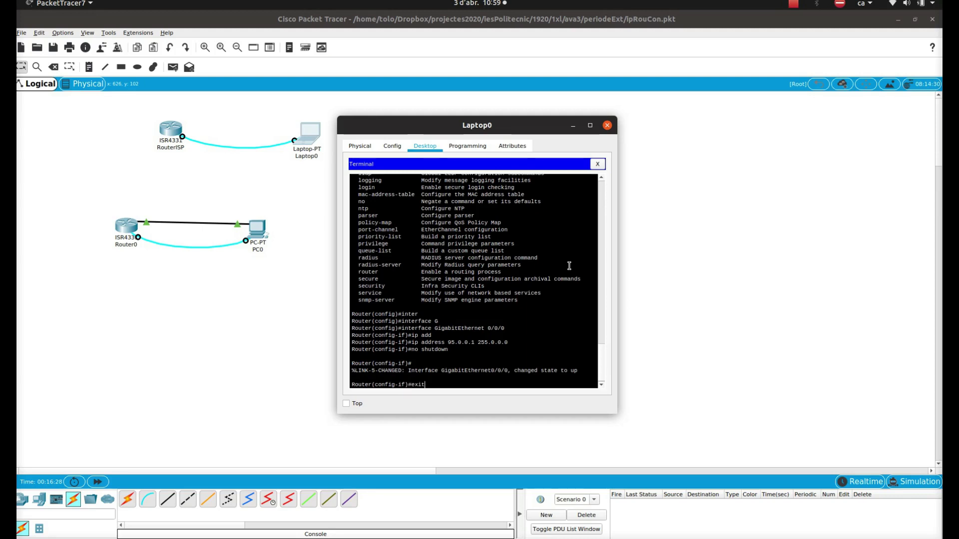
# Exit interface and global configuration modes back to the router's privileged prompt
pyautogui.write('exit')
pyautogui.press('Return')
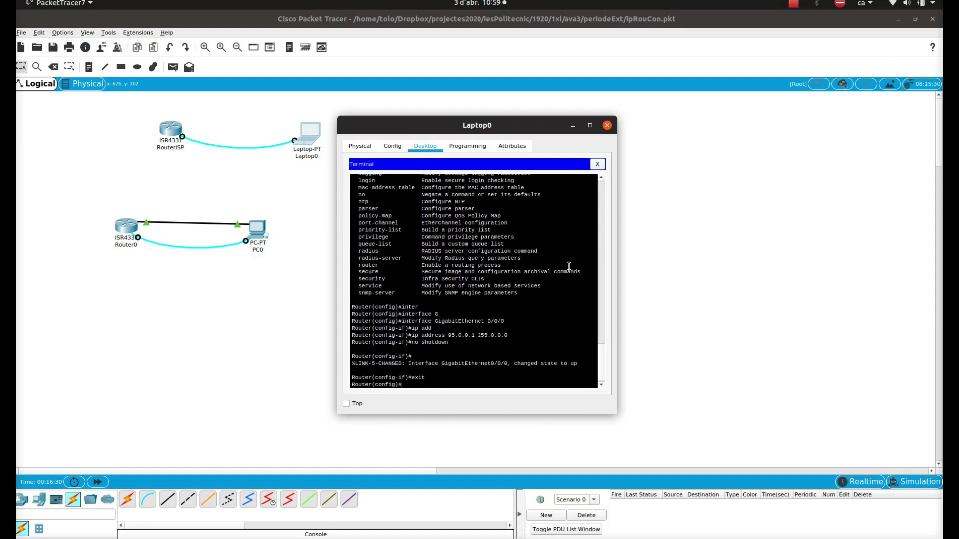
pyautogui.write('e')
pyautogui.press('Return')
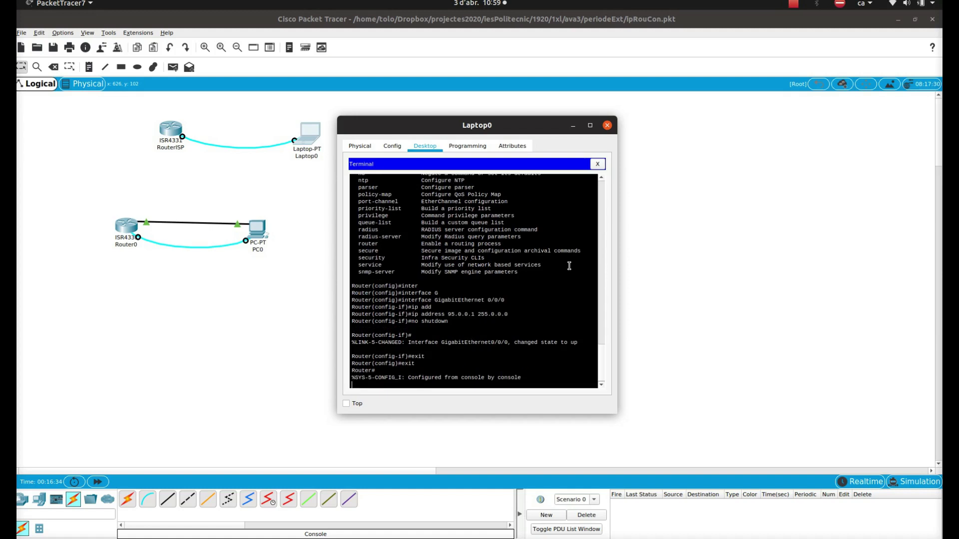
pyautogui.press('Return')
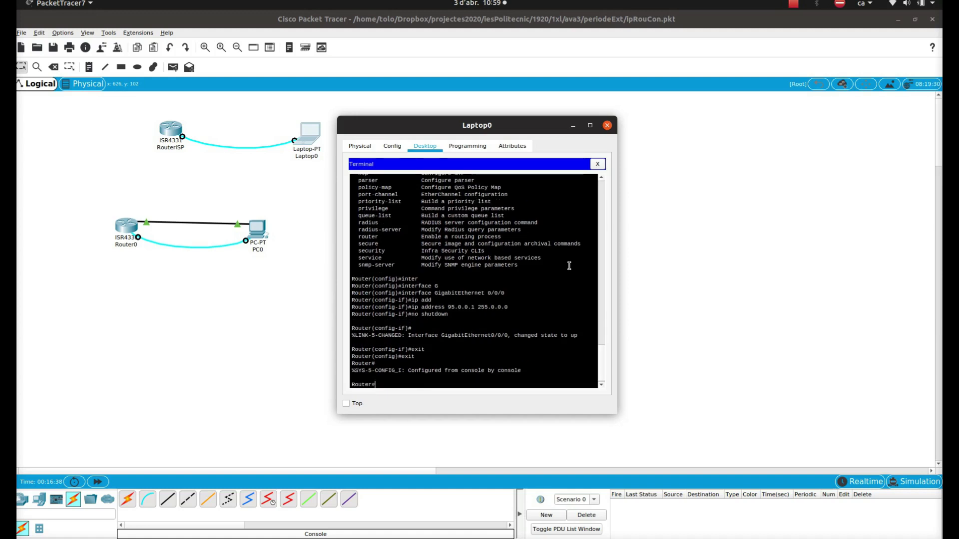
# List the subcommands available for show at the router's privileged prompt, and quit the listing
pyautogui.write('show')
pyautogui.write(' ip')
pyautogui.press('BackSpace')
pyautogui.press('BackSpace')
pyautogui.write('?')
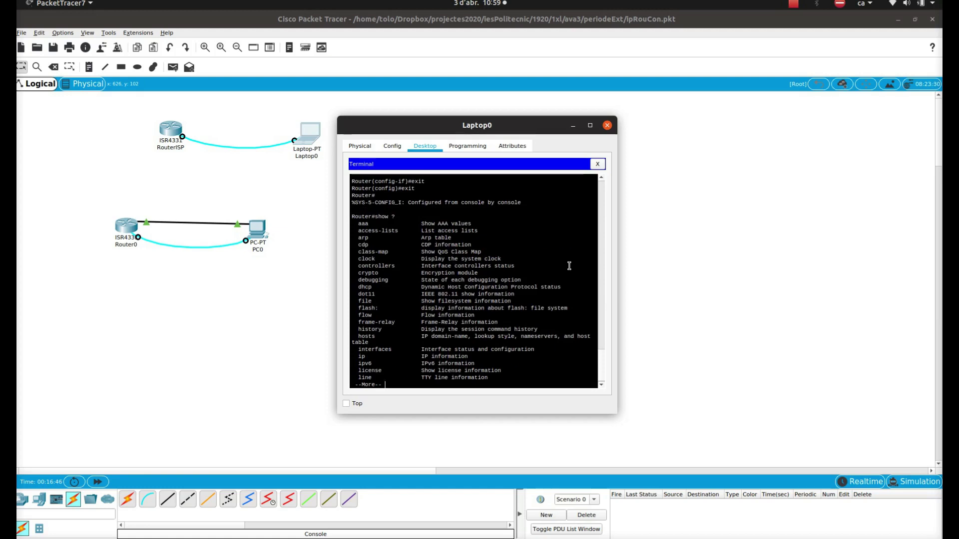
pyautogui.write('q')
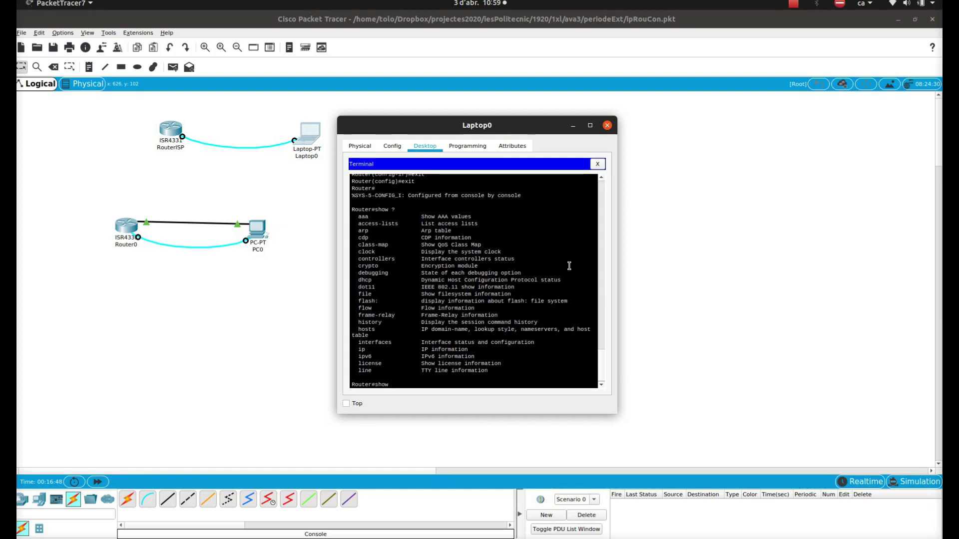
# List the options available for the show ip command
pyautogui.write('ip')
pyautogui.press('Tab')
pyautogui.write('?')
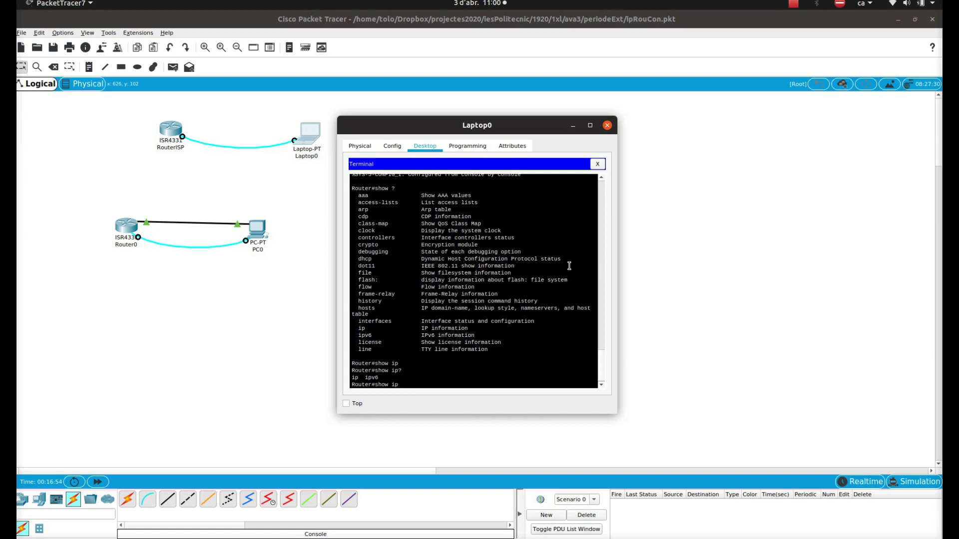
pyautogui.write(' ?')
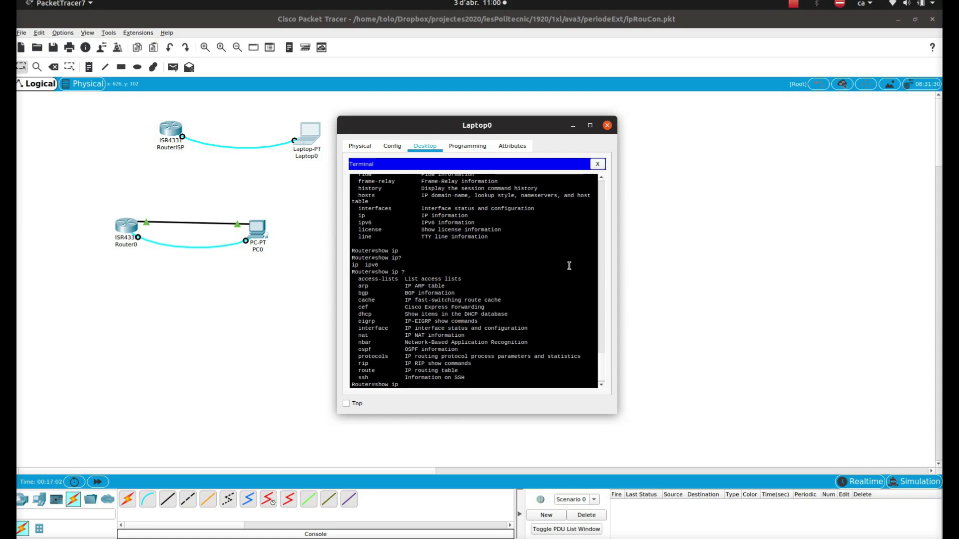
# Run show ip interface and check the status and internet address of GigabitEthernet 0/0/0
pyautogui.write('nter')
pyautogui.press('Tab')
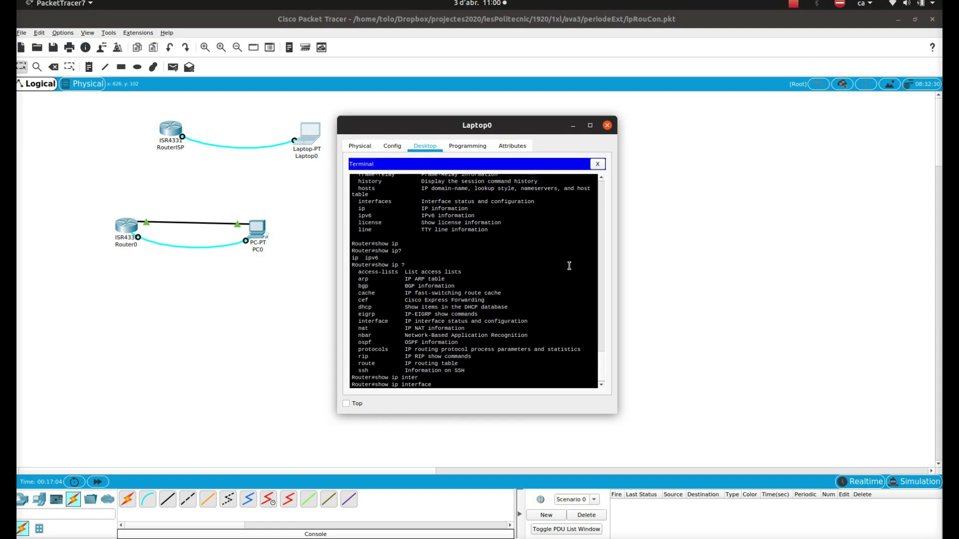
pyautogui.press('Return')
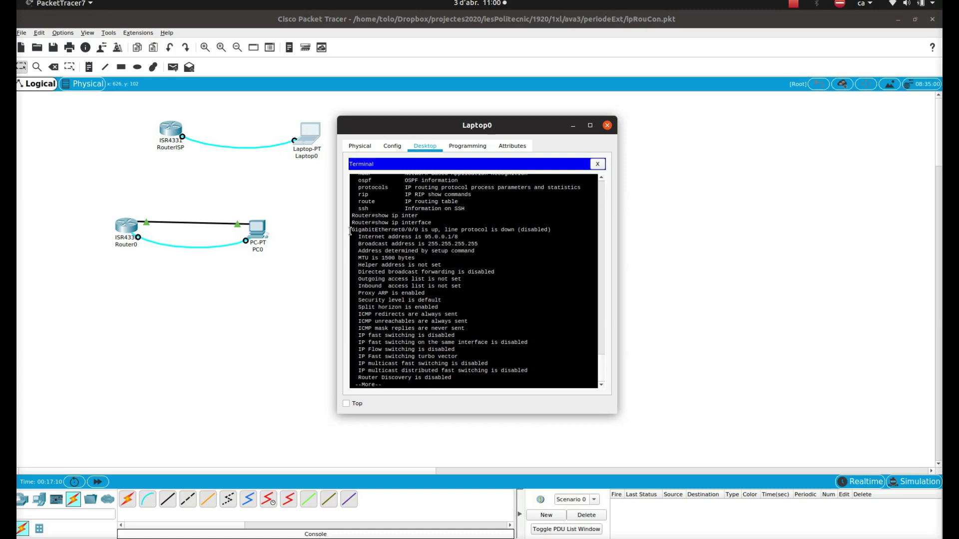
pyautogui.moveTo(350, 231); pyautogui.dragTo(453, 228)
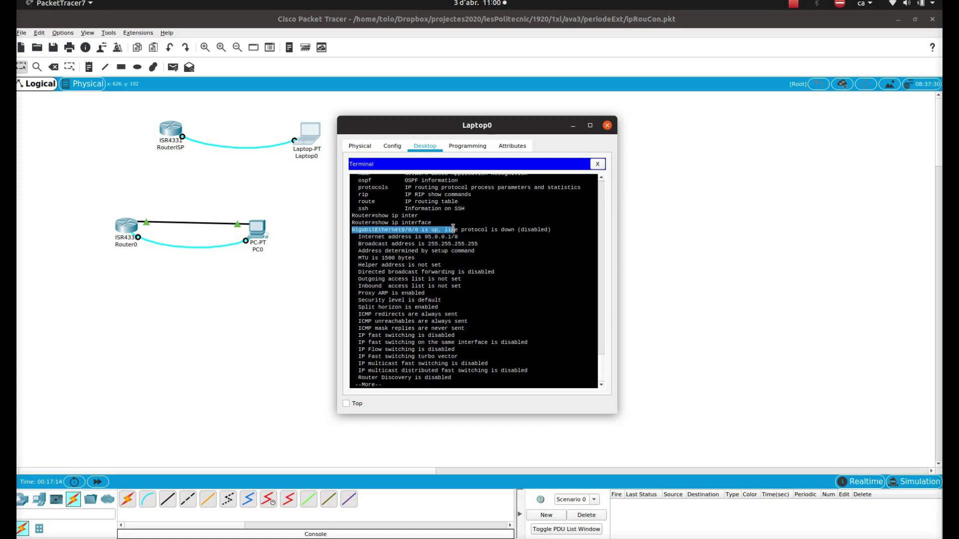
pyautogui.moveTo(425, 237); pyautogui.dragTo(462, 240)
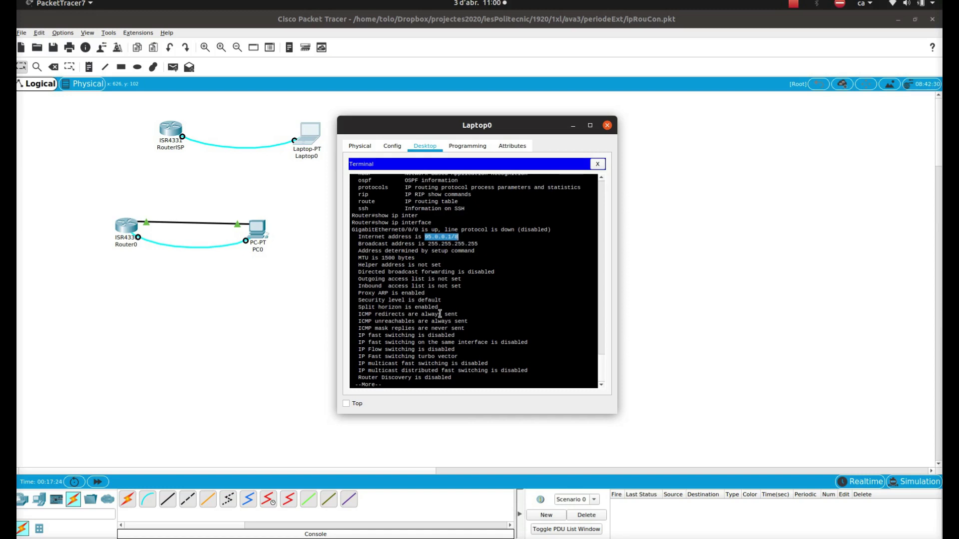
pyautogui.press('Return')
pyautogui.press('Return')
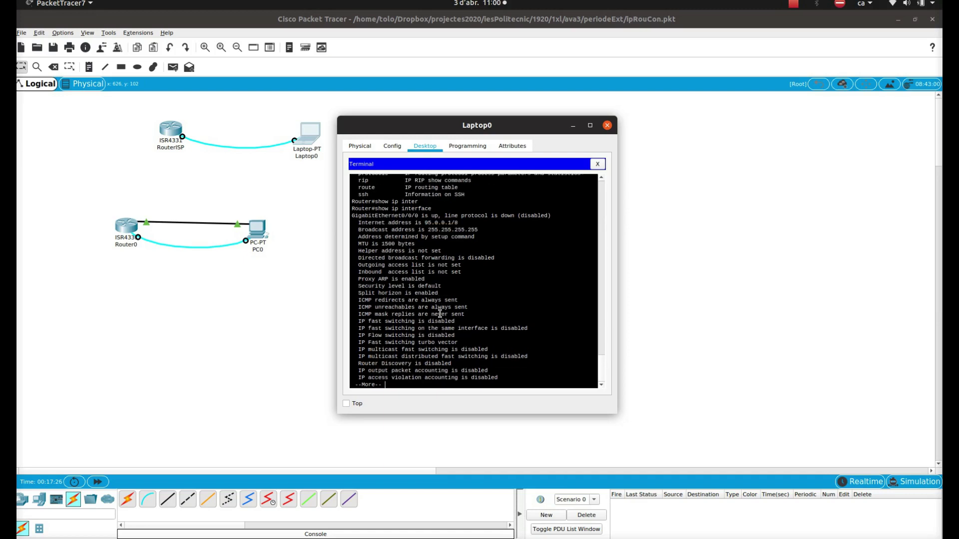
pyautogui.press('Return')
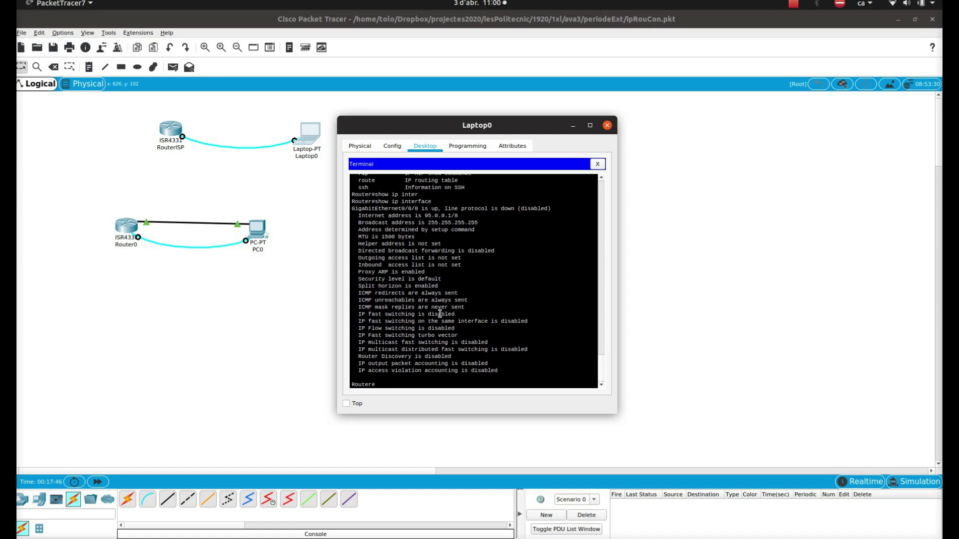
# List the exec commands available in privileged mode and quit the listing
pyautogui.write('?')
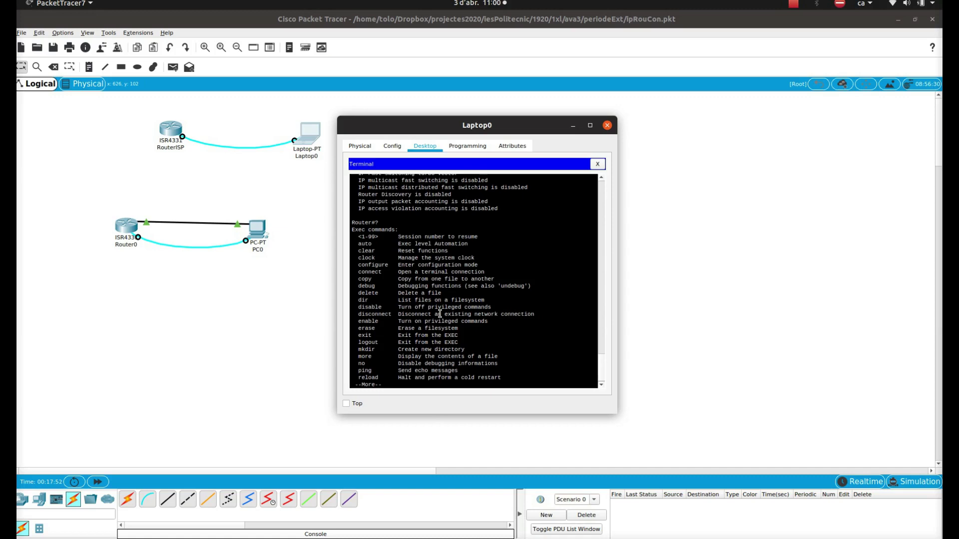
pyautogui.press('Return')
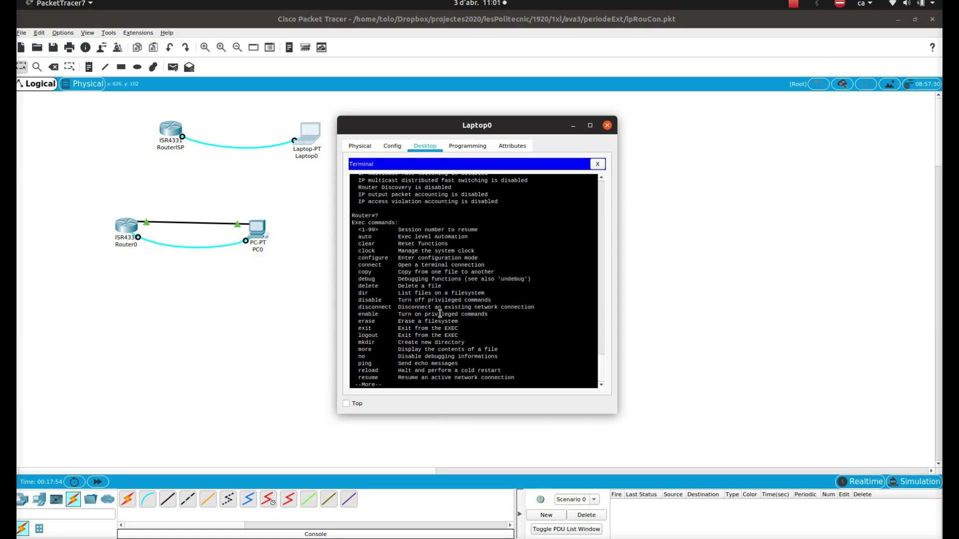
pyautogui.press('q')
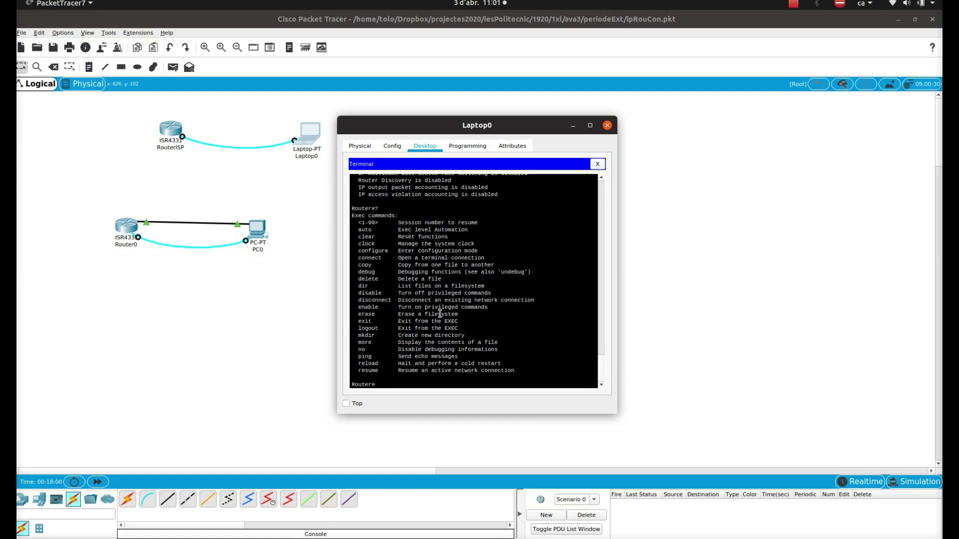
# Enter global configuration mode with configure terminal and review its full command list against the privileged-mode commands
pyautogui.write('confi')
pyautogui.press('Tab')
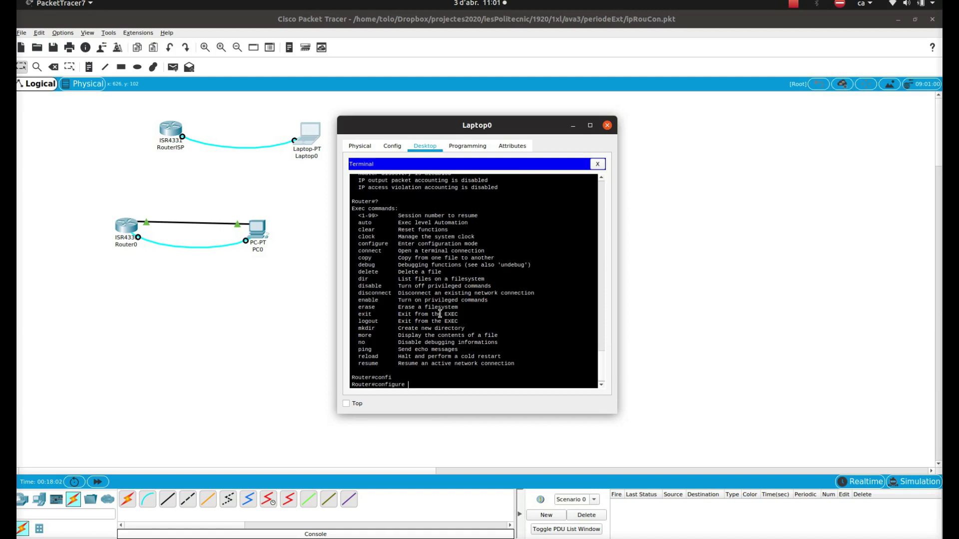
pyautogui.write('terminal')
pyautogui.press('Tab')
pyautogui.press('Return')
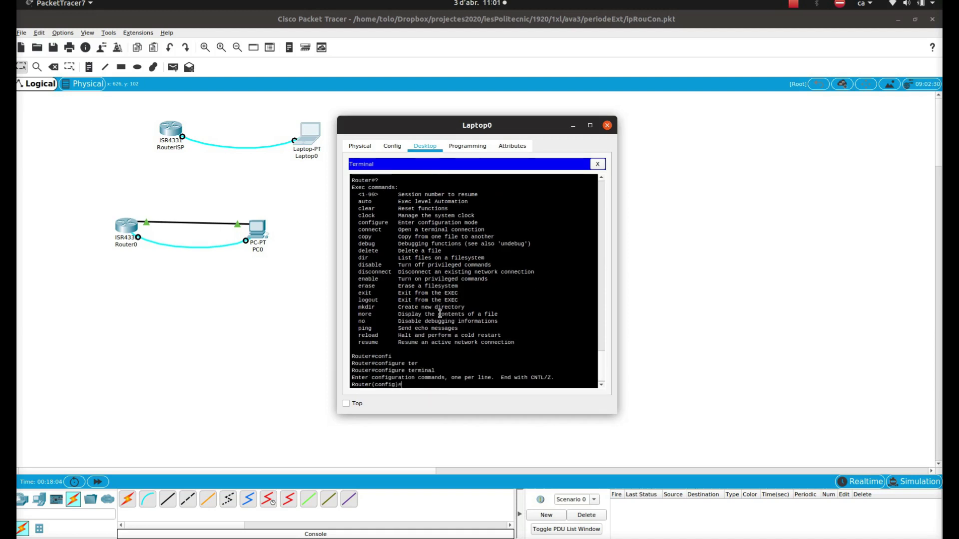
pyautogui.write('?')
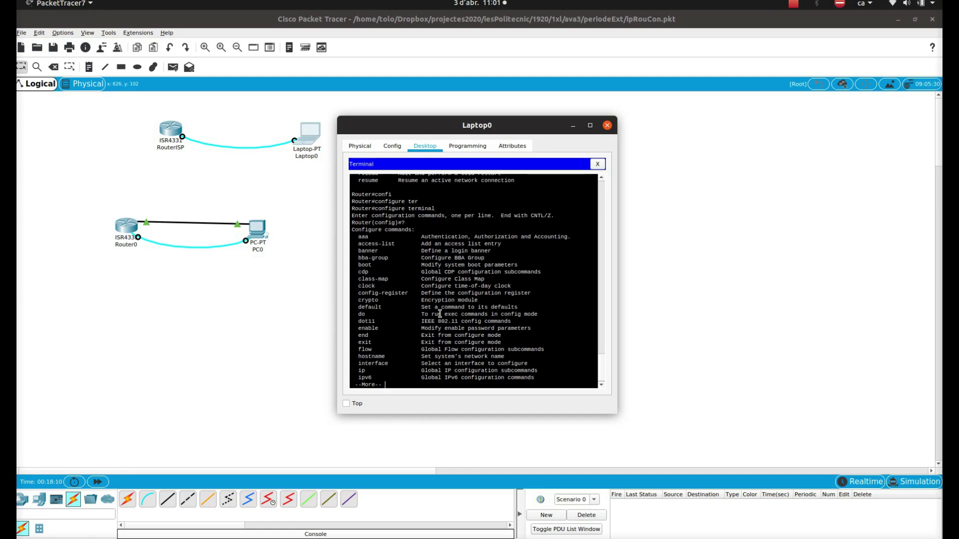
pyautogui.press('space')
pyautogui.press('space')
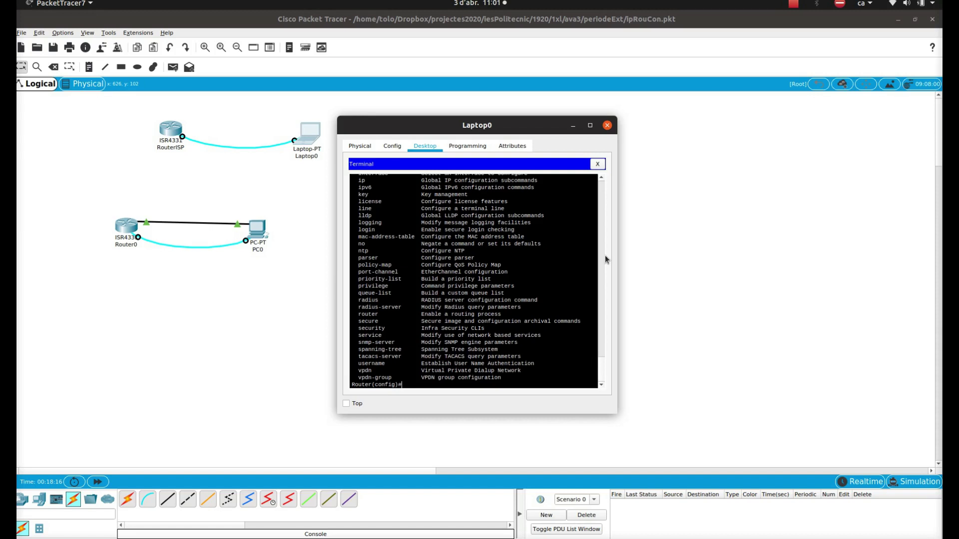
pyautogui.scroll(10, 604, 209)
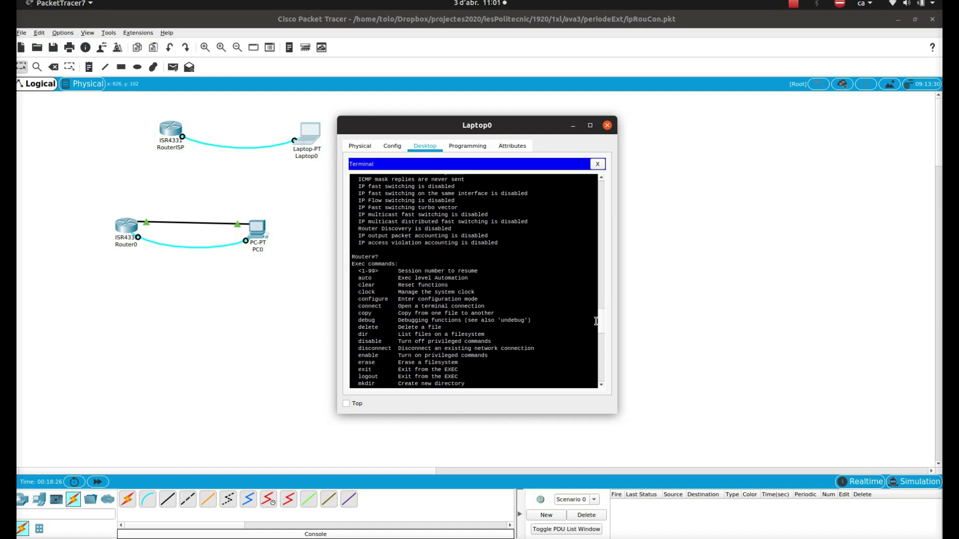
pyautogui.moveTo(604, 330); pyautogui.dragTo(598, 412)
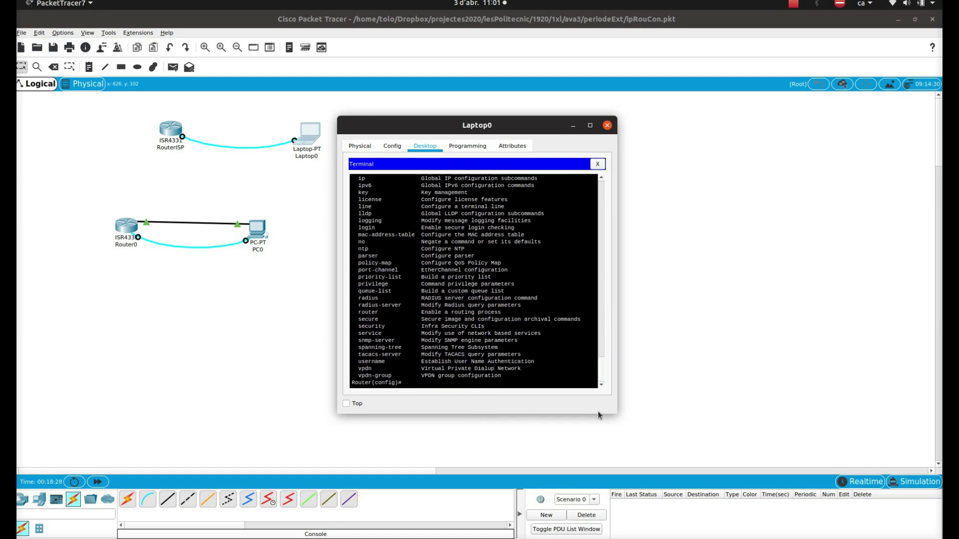
# Exit global configuration mode back to the router's privileged prompt
pyautogui.click(438, 377)
pyautogui.write('exit')
pyautogui.press('Return')
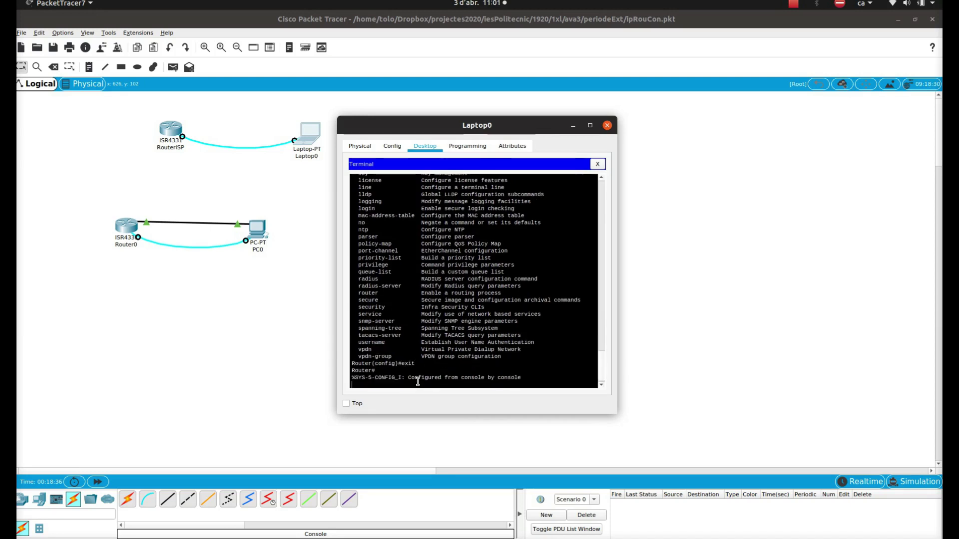
pyautogui.press('Return')
pyautogui.click(793, 4)
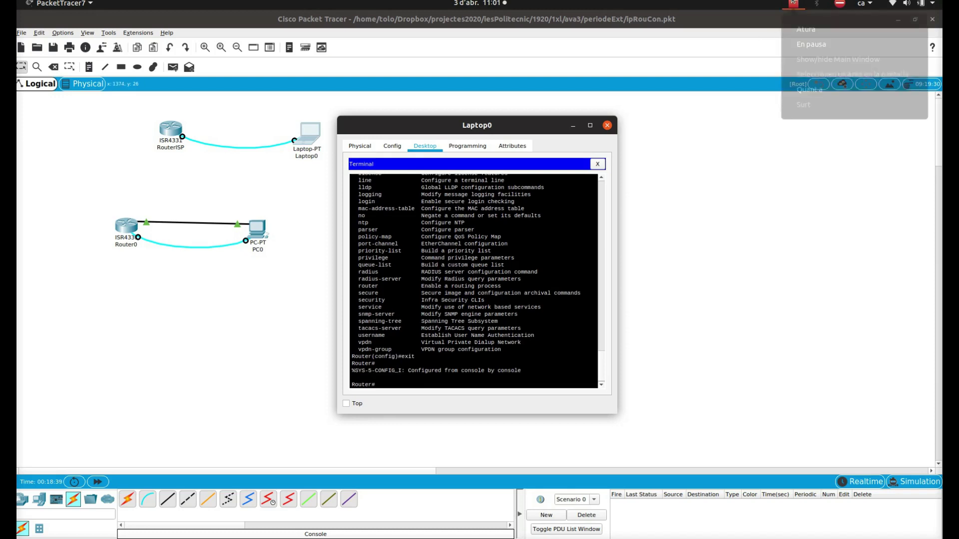
pyautogui.click(805, 45)
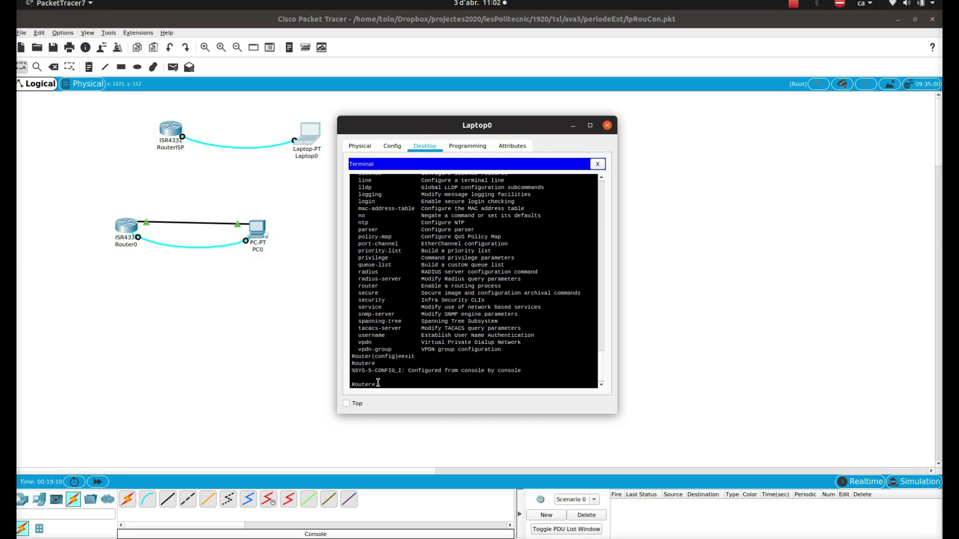
# Switch the router from privileged mode to global configuration mode with configure terminal
pyautogui.write('config')
pyautogui.press('Tab')
pyautogui.write('ter')
pyautogui.press('Tab')
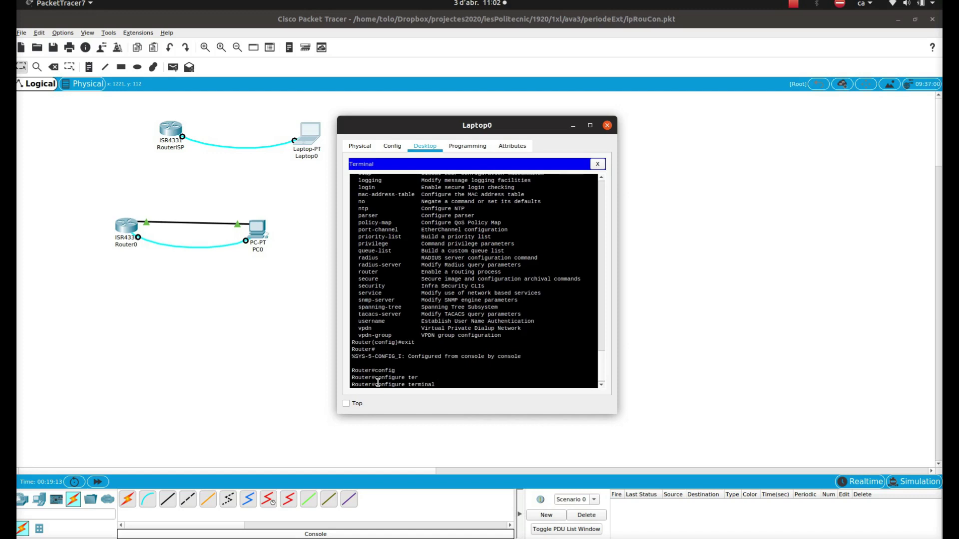
pyautogui.press('Return')
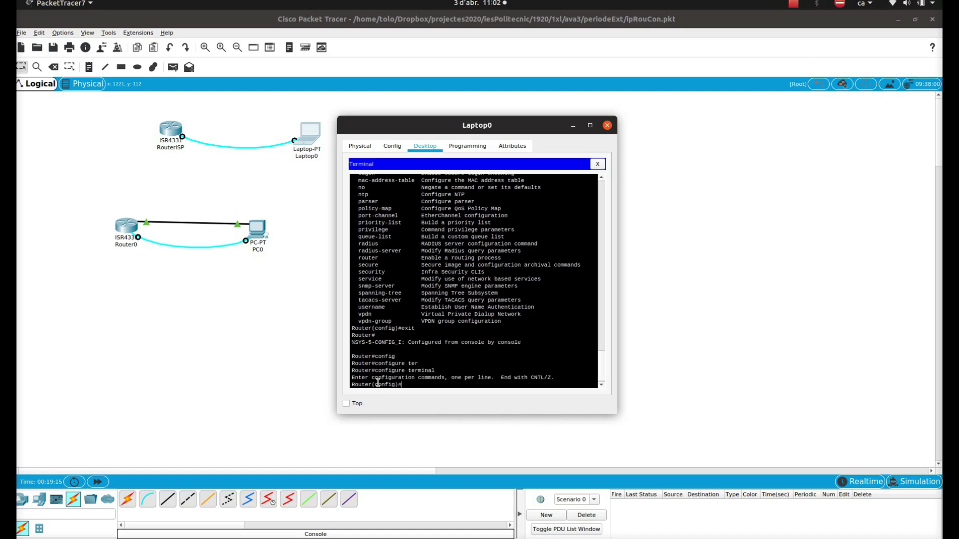
# List the global configuration commands, the ip subcommands and the ip dhcp options
pyautogui.write('?')
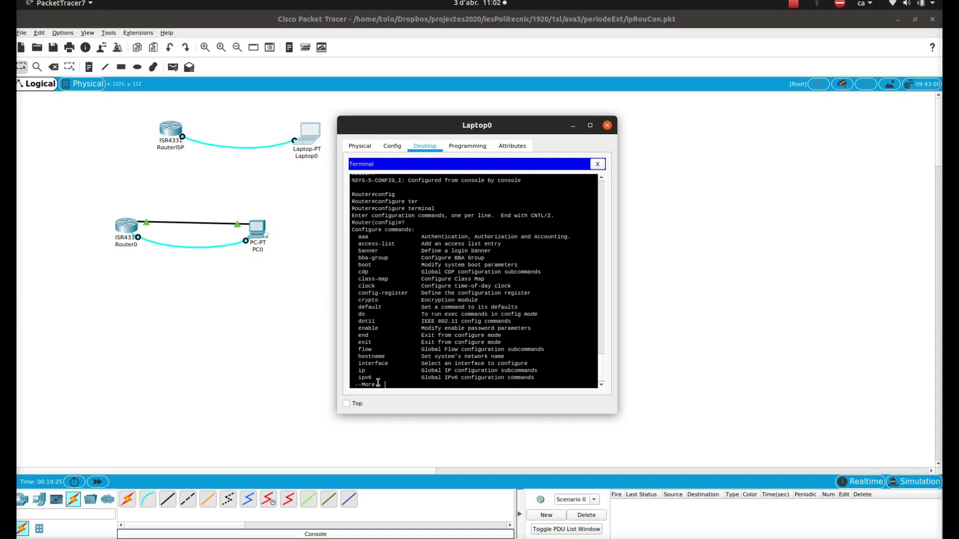
pyautogui.press('q')
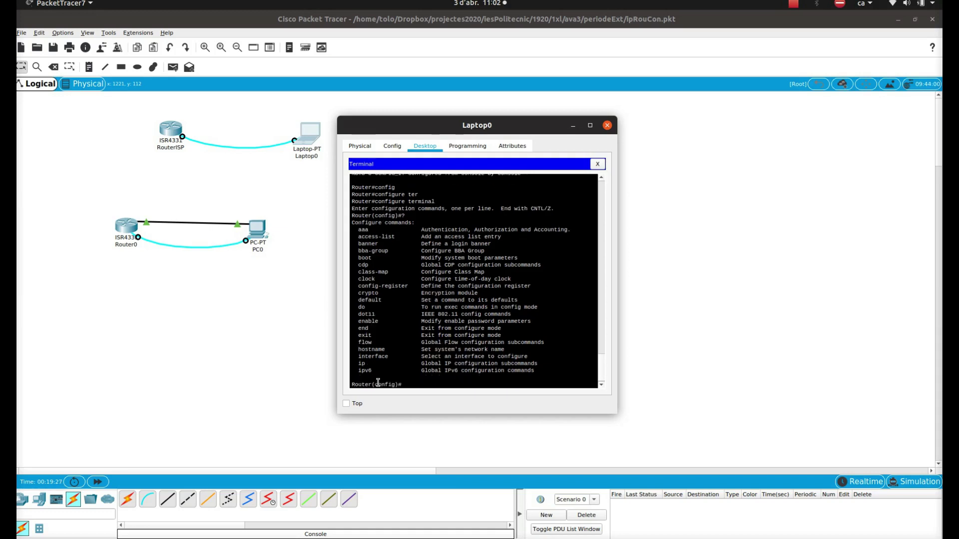
pyautogui.write('ip ?')
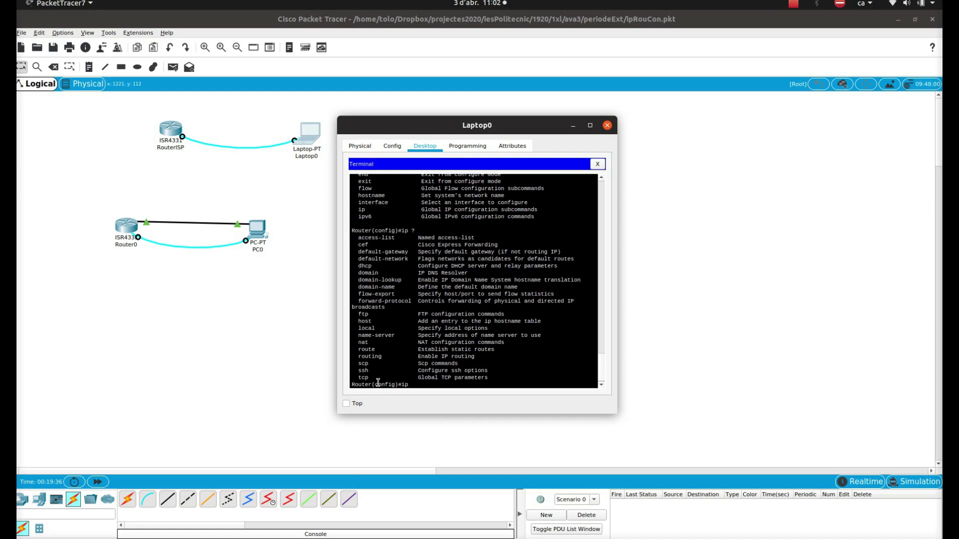
pyautogui.write('dhcp ?')
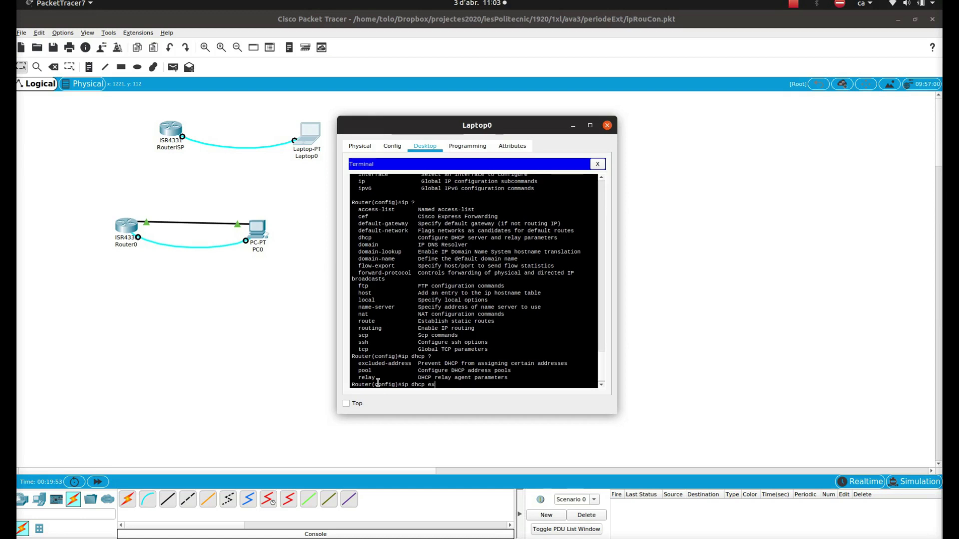
# Exclude the addresses 95.0.0.1 to 95.0.0.10 from DHCP assignment with ip dhcp excluded-address
pyautogui.press('Tab')
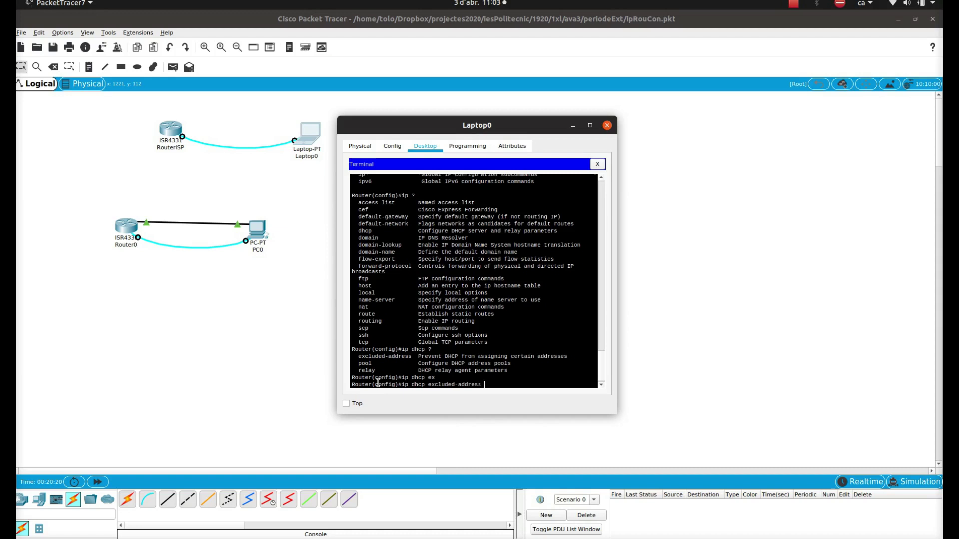
pyautogui.write('5.0.0.1 95.0.0.10')
pyautogui.press('Return')
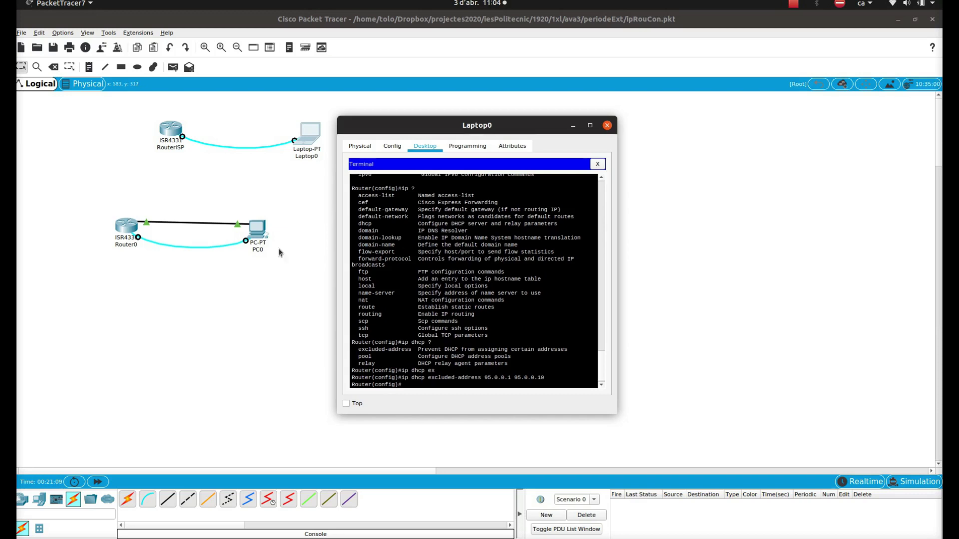
# Switch to Firefox to dismiss the timer alert, and return to the Laptop0 terminal in Packet Tracer
pyautogui.click(8, 26)
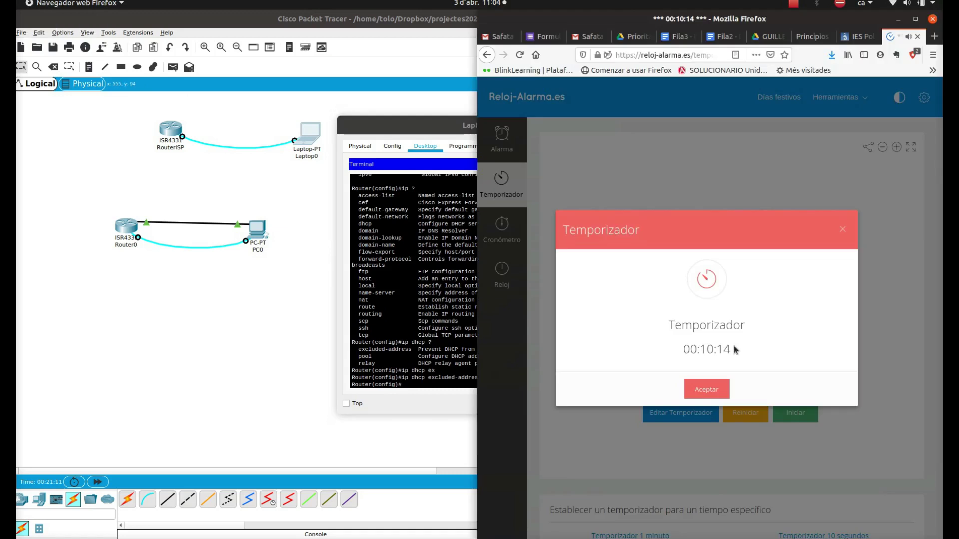
pyautogui.click(706, 385)
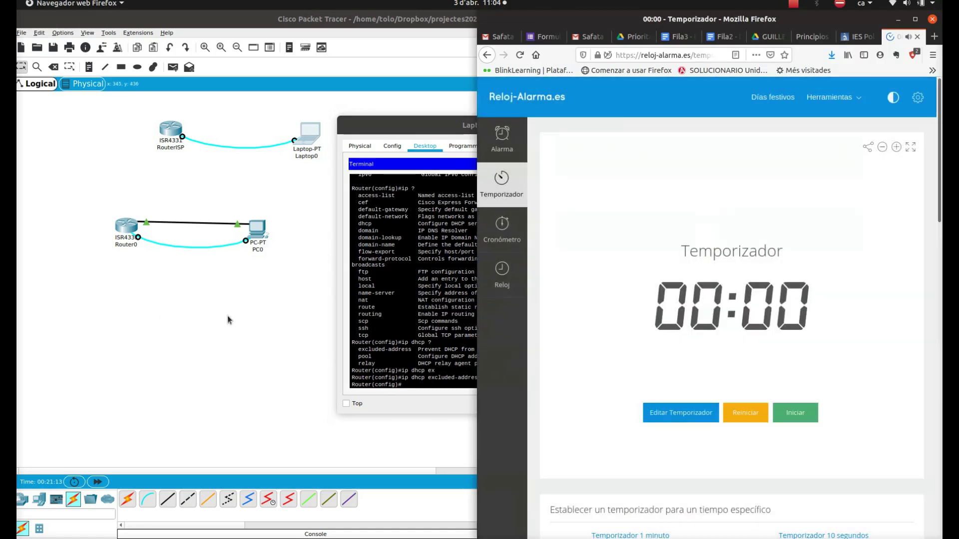
pyautogui.doubleClick(366, 21)
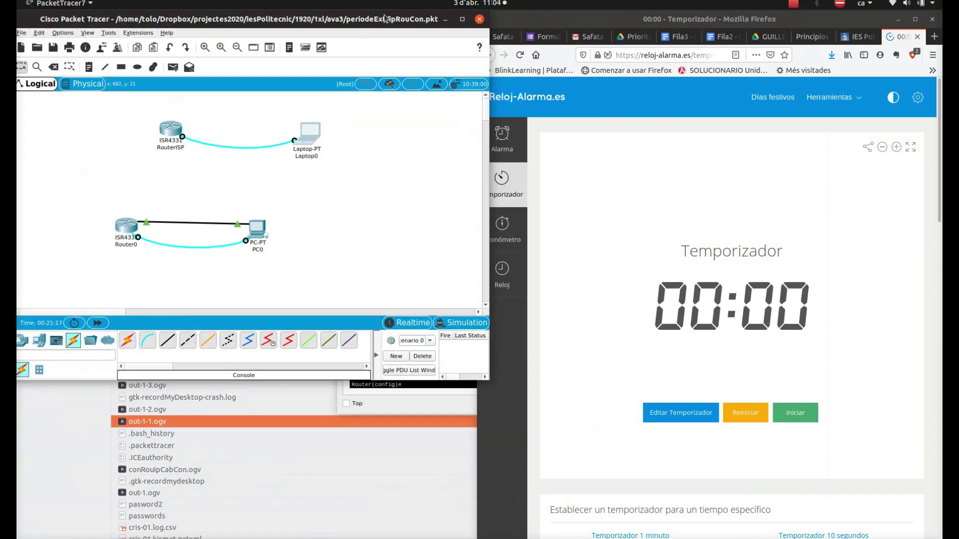
pyautogui.doubleClick(387, 19)
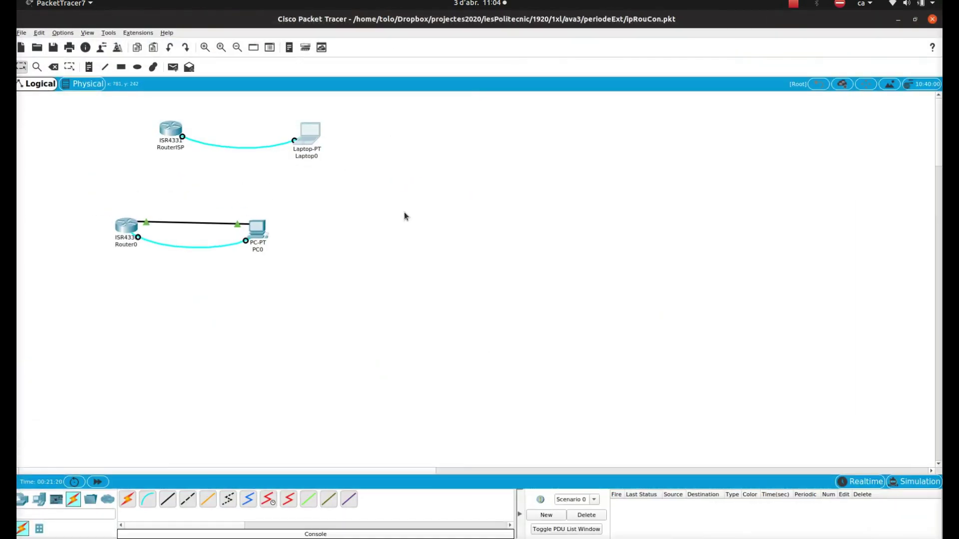
pyautogui.hotkey('alt', 'Tab')
pyautogui.hotkey('alt', 'Tab')
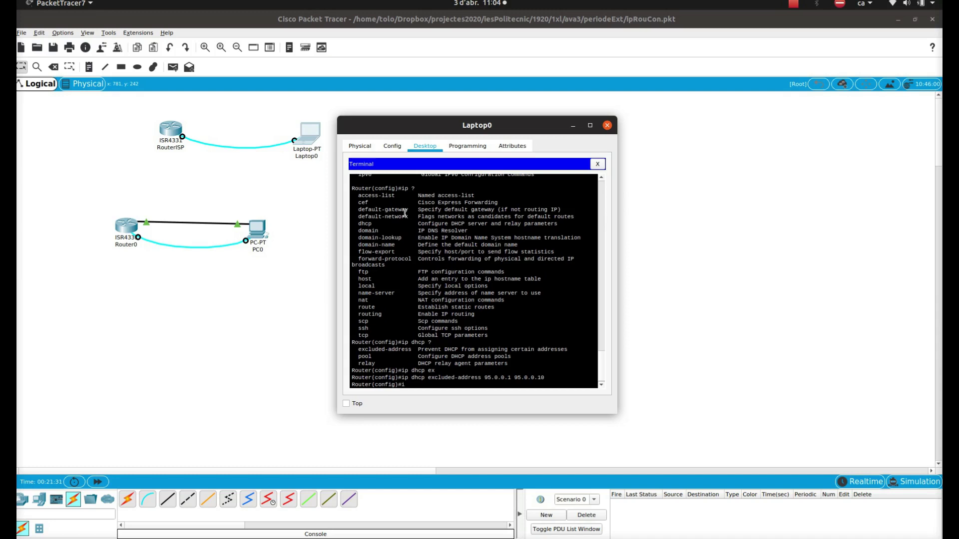
# Create the DHCP pool LAN-POOL-1 and assign it the network 95.0.0.0 with mask 255.0.0.0
pyautogui.write('hcp')
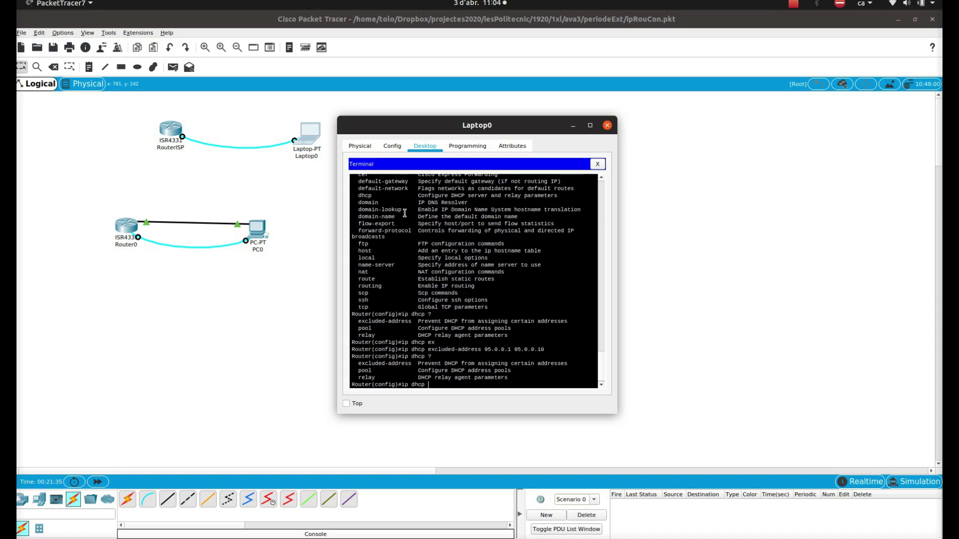
pyautogui.write(' ?pool LAN-POOL-1')
pyautogui.press('Return')
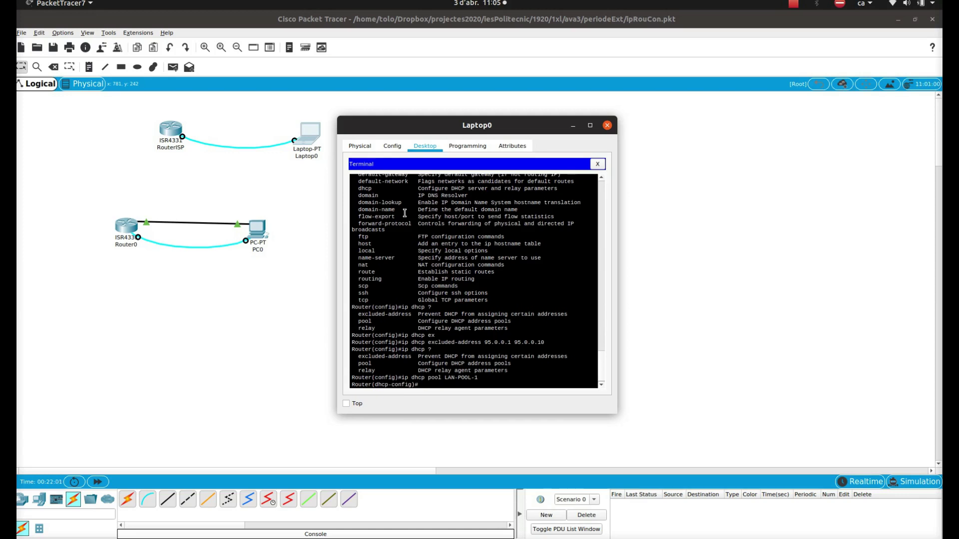
pyautogui.write('NEtwork 95.0.0.0 255.0.0.0')
pyautogui.press('Return')
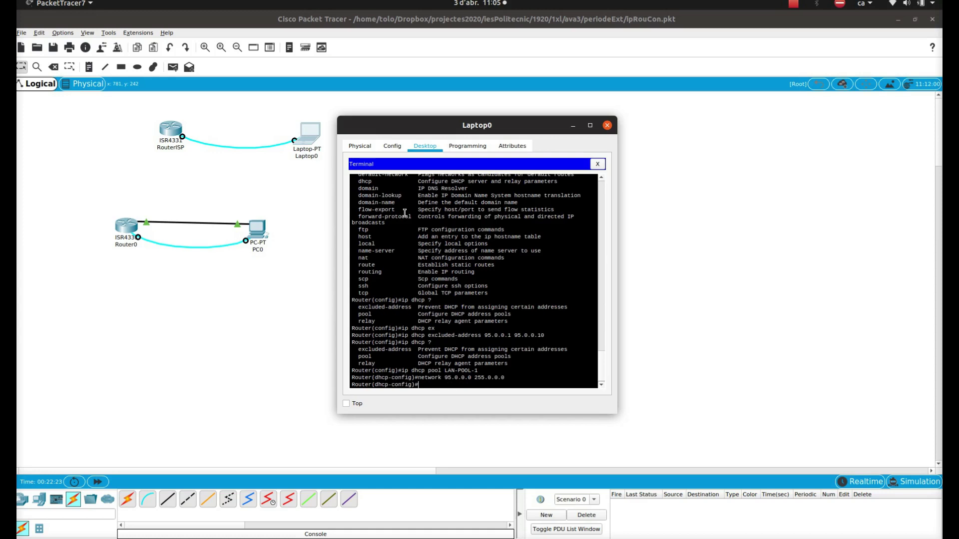
# List the DHCP pool commands and set the pool's default router to 95.0.0.1 with default-router
pyautogui.write('de')
pyautogui.write('d')
pyautogui.write('?')
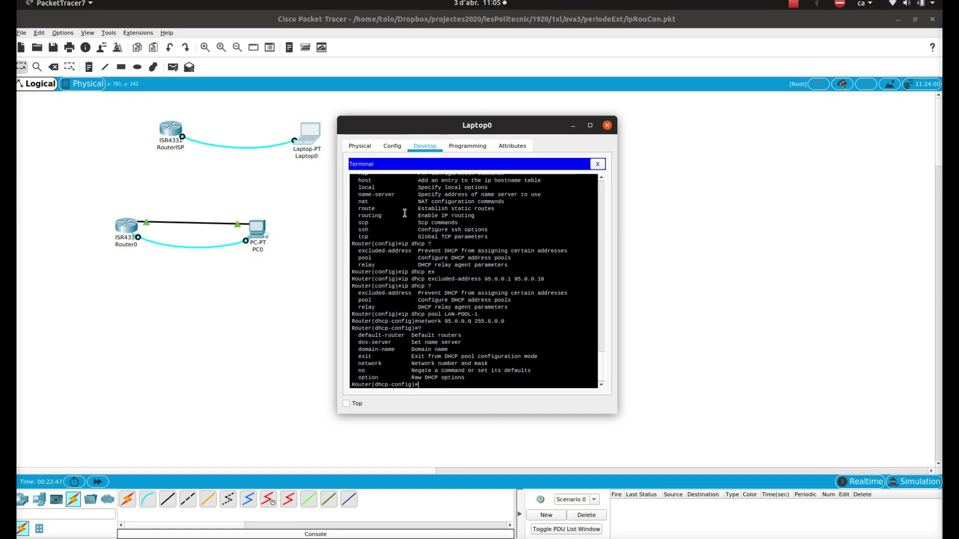
pyautogui.write('defa')
pyautogui.press('Tab')
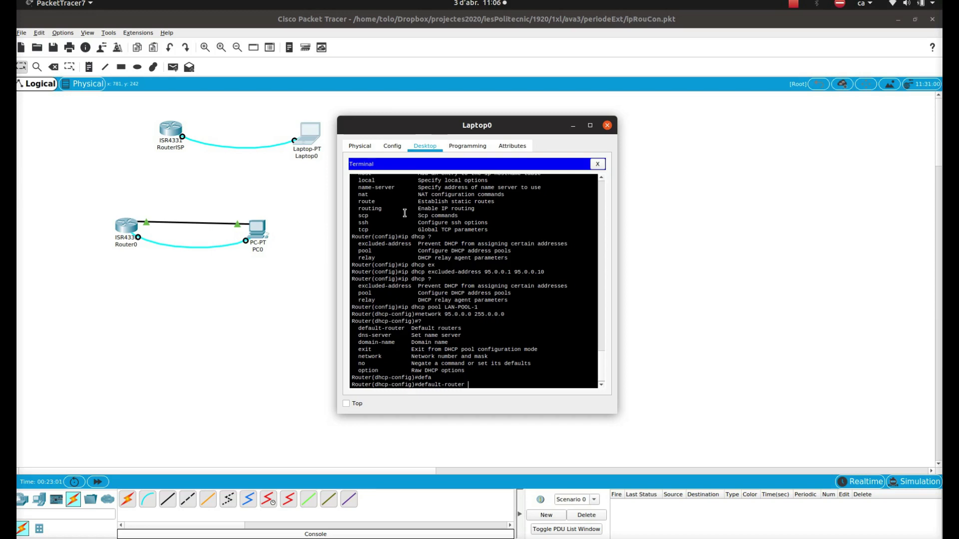
pyautogui.write('95.0.0.1')
pyautogui.press('Return')
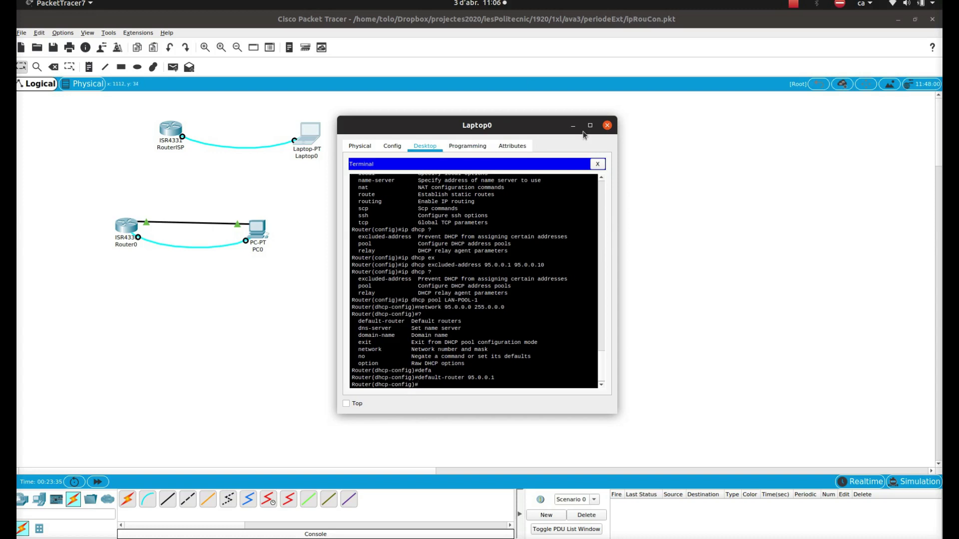
# Close the Laptop0 window and start a terminal session from PC0 to the Router0 console
pyautogui.click(607, 125)
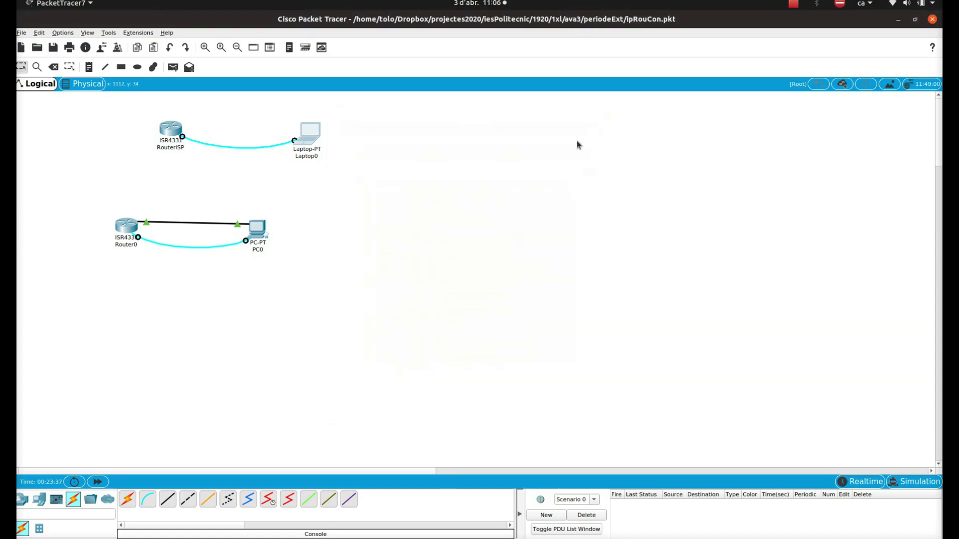
pyautogui.click(118, 238)
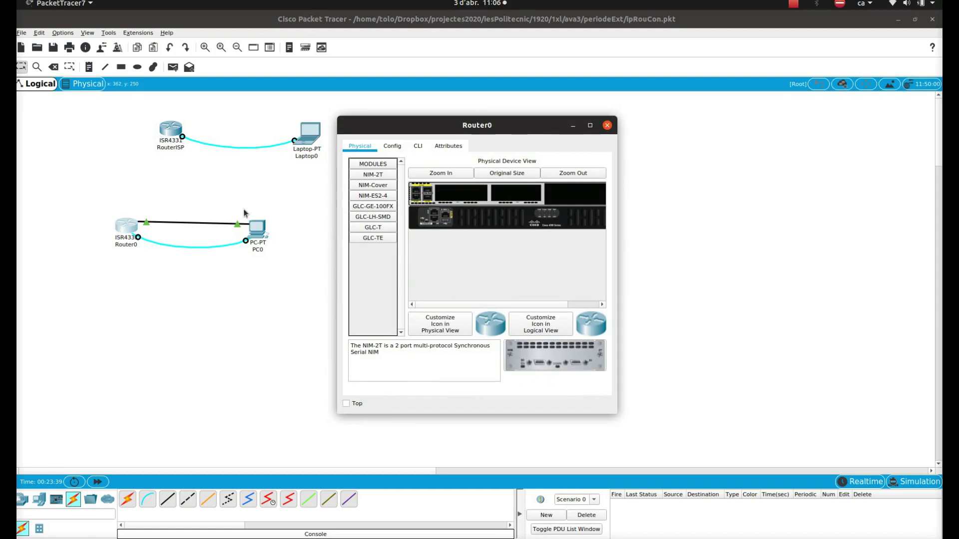
pyautogui.click(607, 125)
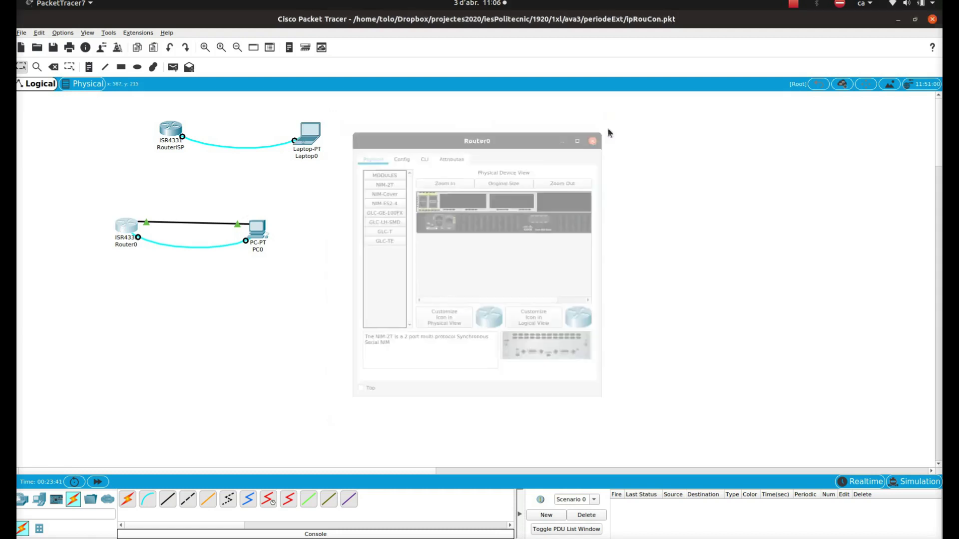
pyautogui.click(262, 234)
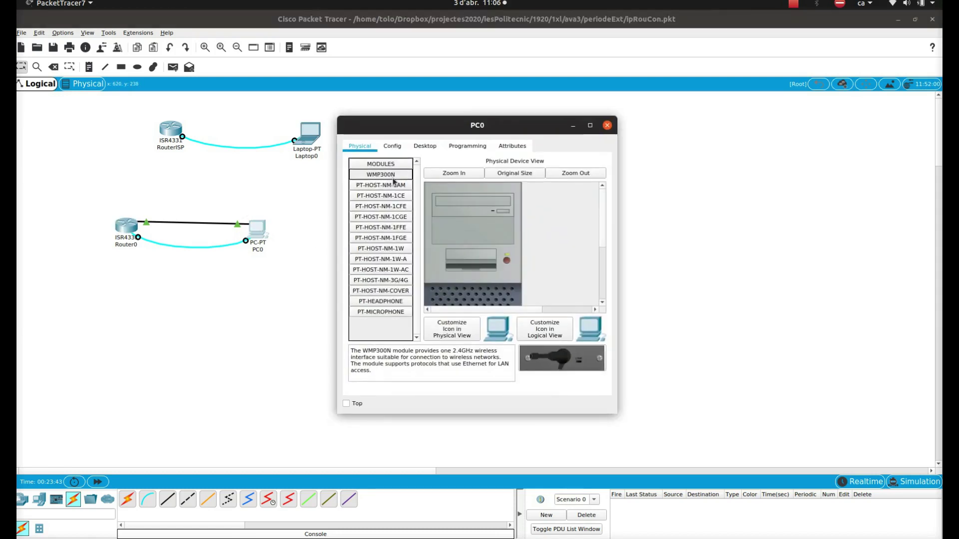
pyautogui.click(426, 147)
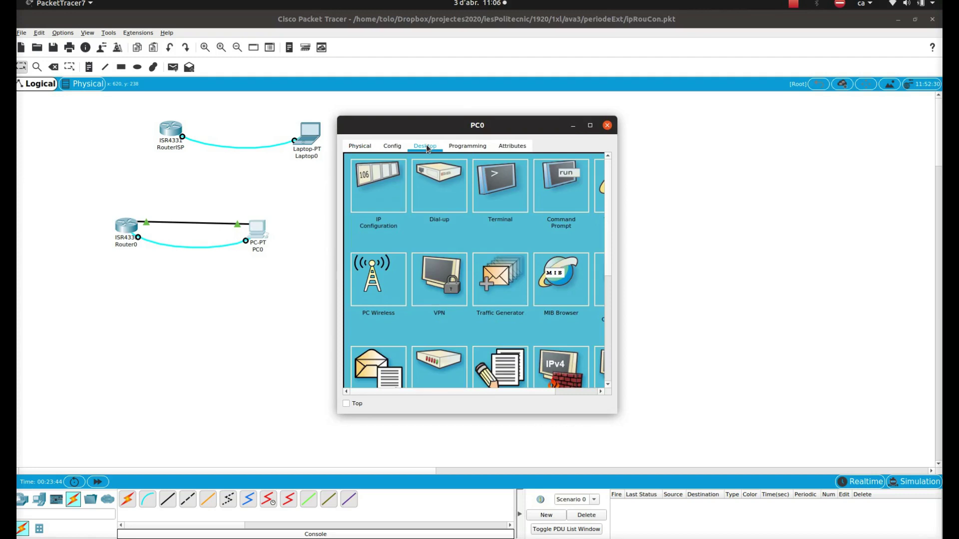
pyautogui.click(512, 189)
pyautogui.click(576, 263)
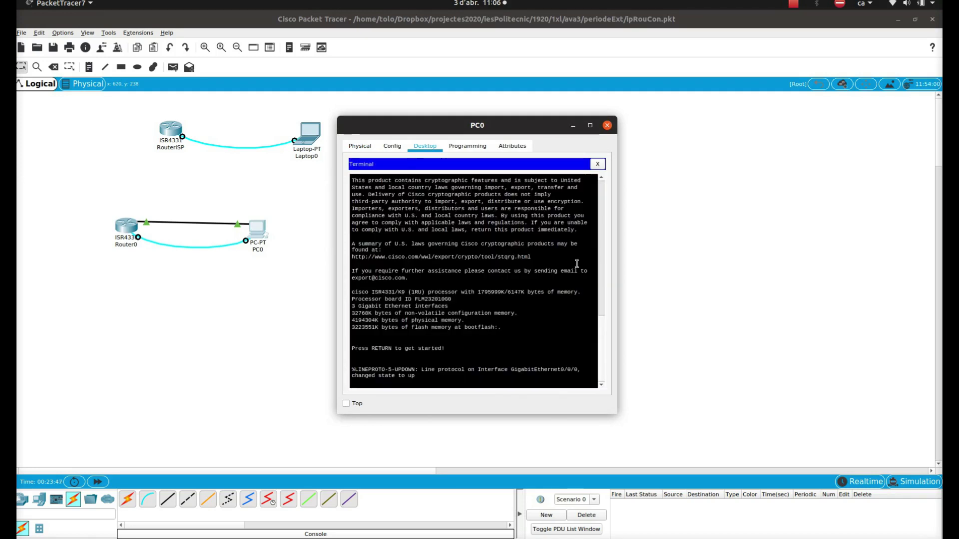
pyautogui.press('Return')
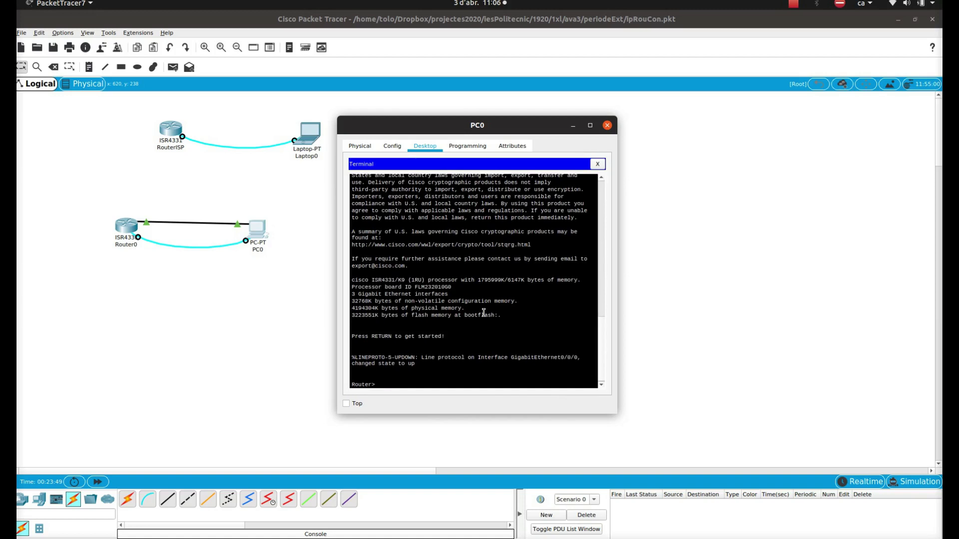
# Enter privileged mode on Router0 with the enable command
pyautogui.write('en')
pyautogui.press('Tab')
pyautogui.press('Return')
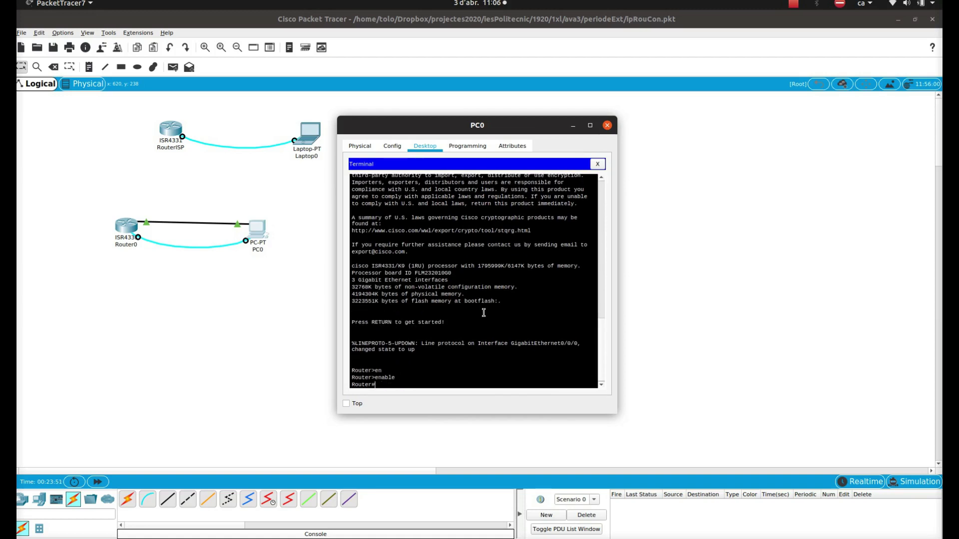
# List the show interfaces options and try to run show interfaces GigabitEthernet
pyautogui.write('show int')
pyautogui.press('Tab')
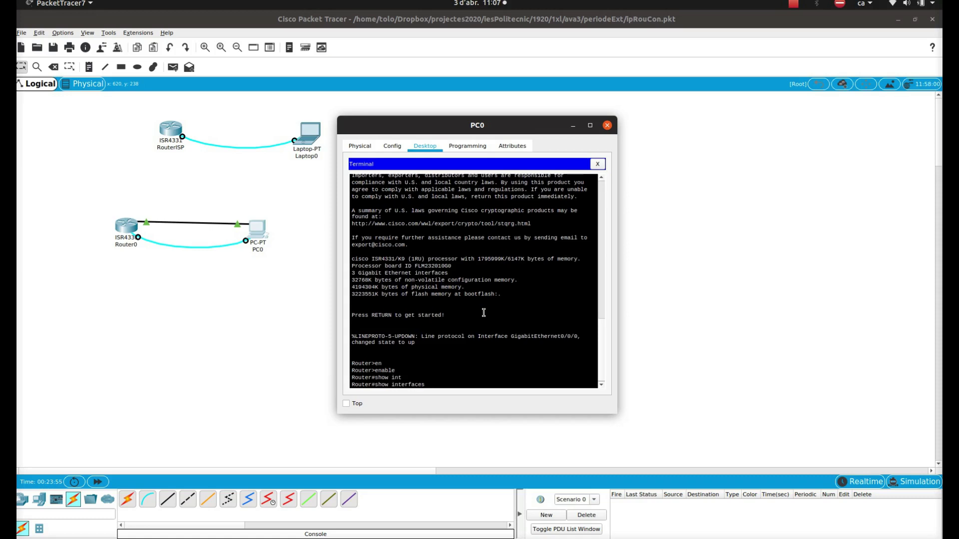
pyautogui.write('?')
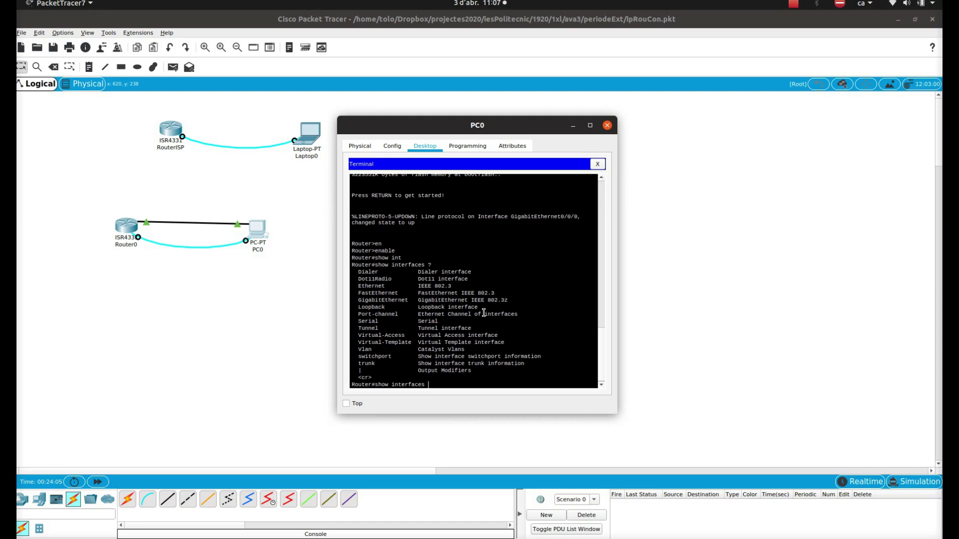
pyautogui.write('Gi')
pyautogui.press('Tab')
pyautogui.press('Return')
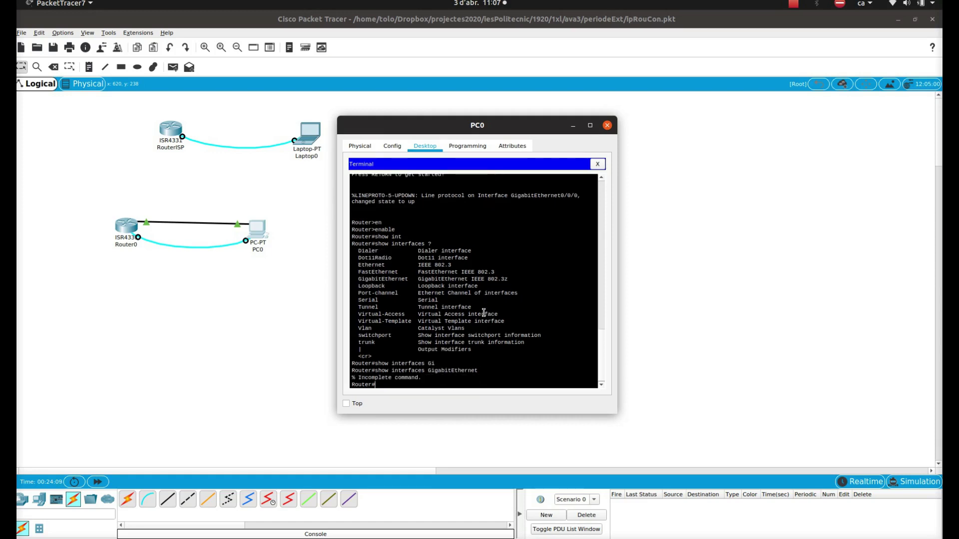
# List the available show commands and the show ip subcommands
pyautogui.press('Up')
pyautogui.press('BackSpace')
pyautogui.press('BackSpace')
pyautogui.press('BackSpace')
pyautogui.press('BackSpace')
pyautogui.press('BackSpace')
pyautogui.press('BackSpace')
pyautogui.press('BackSpace')
pyautogui.press('BackSpace')
pyautogui.press('BackSpace')
pyautogui.press('BackSpace')
pyautogui.press('BackSpace')
pyautogui.press('BackSpace')
pyautogui.press('BackSpace')
pyautogui.press('BackSpace')
pyautogui.press('BackSpace')
pyautogui.press('BackSpace')
pyautogui.press('BackSpace')
pyautogui.press('BackSpace')
pyautogui.press('BackSpace')
pyautogui.press('BackSpace')
pyautogui.write('?')
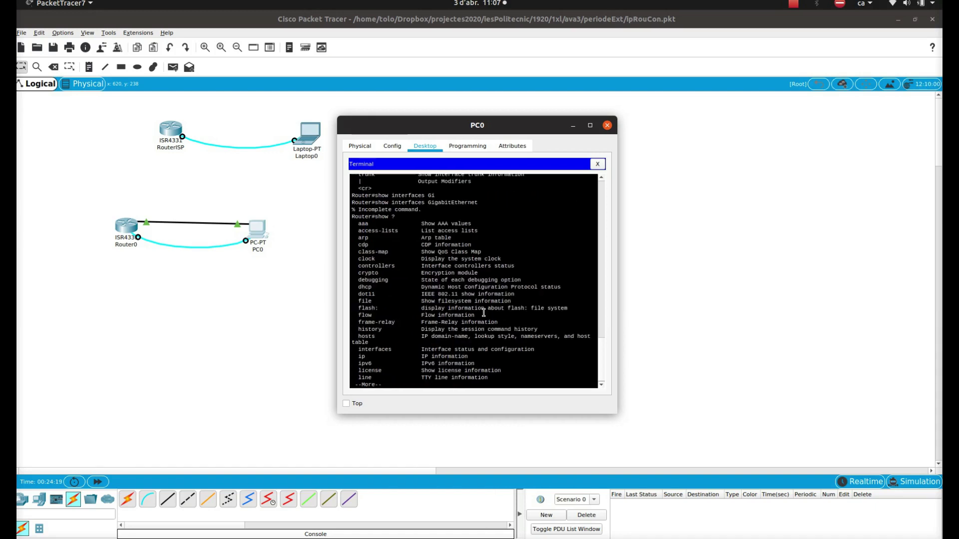
pyautogui.write('q')
pyautogui.write('ip')
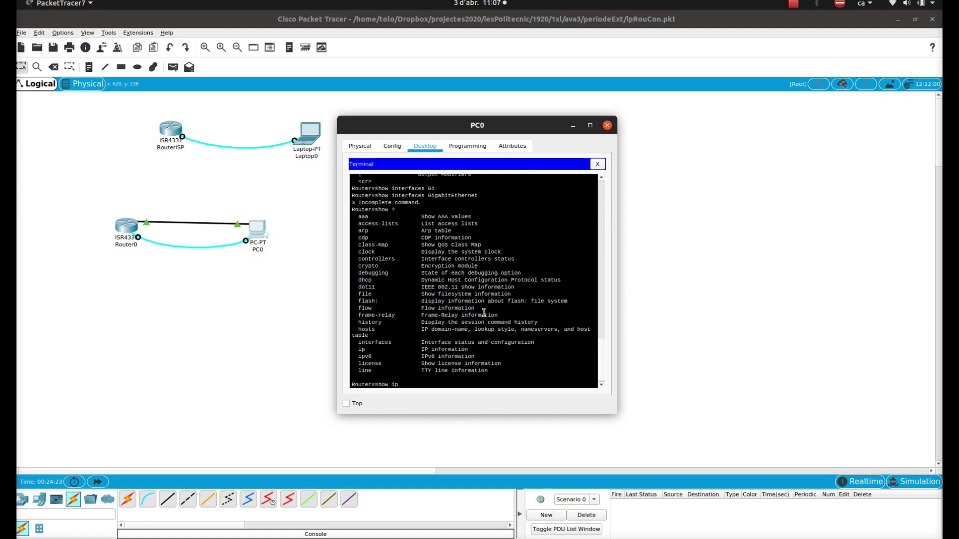
pyautogui.write('?')
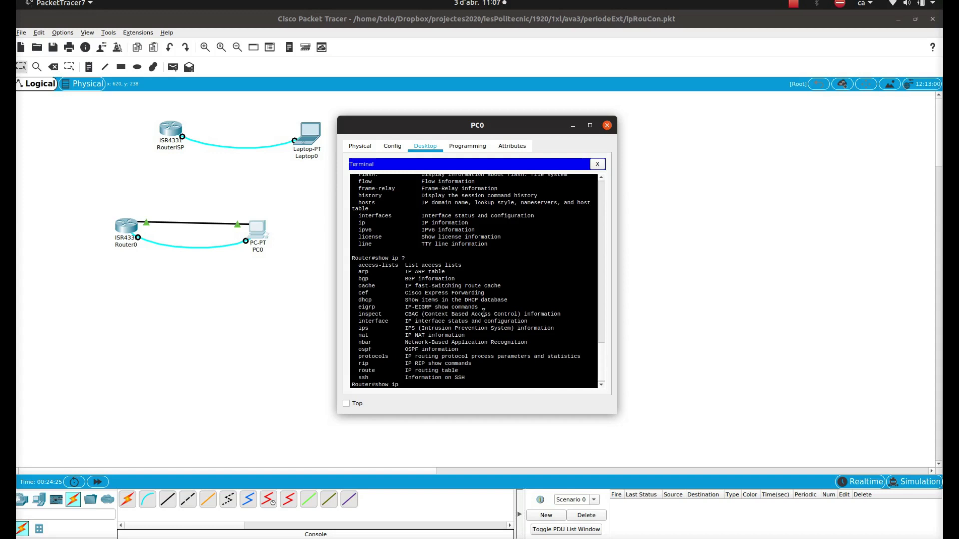
# Run show ip interface brief and examine the entry for GigabitEthernet0/0/1
pyautogui.write('int')
pyautogui.press('Tab')
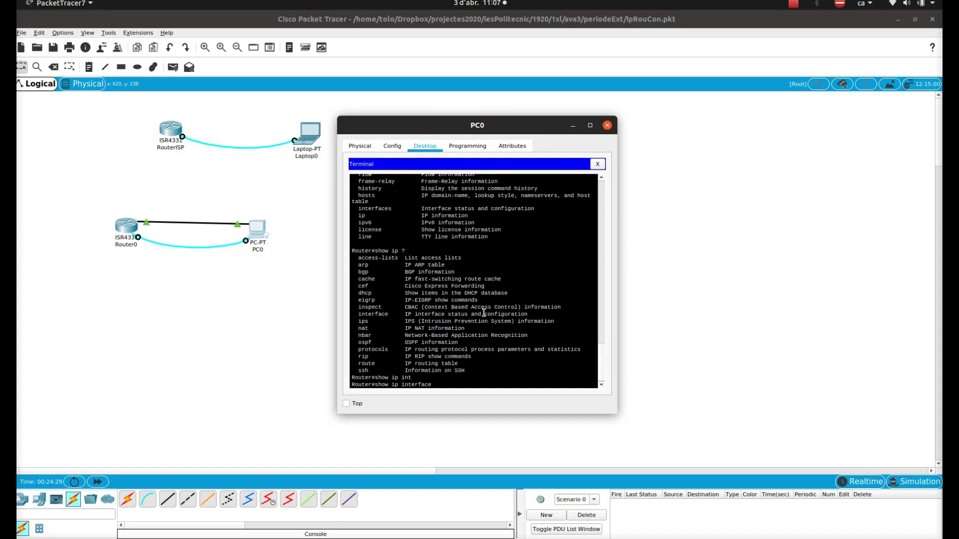
pyautogui.write('?')
pyautogui.write('bri')
pyautogui.press('Tab')
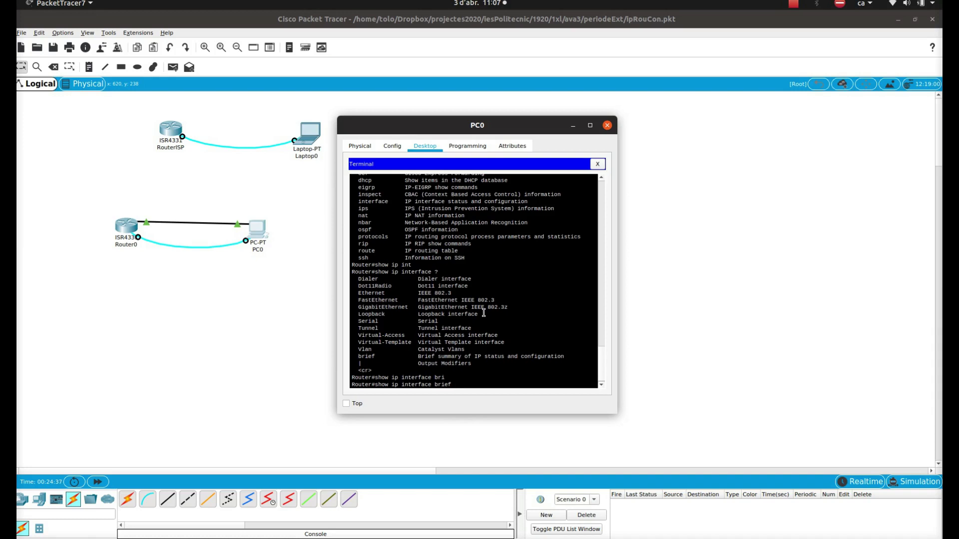
pyautogui.press('Return')
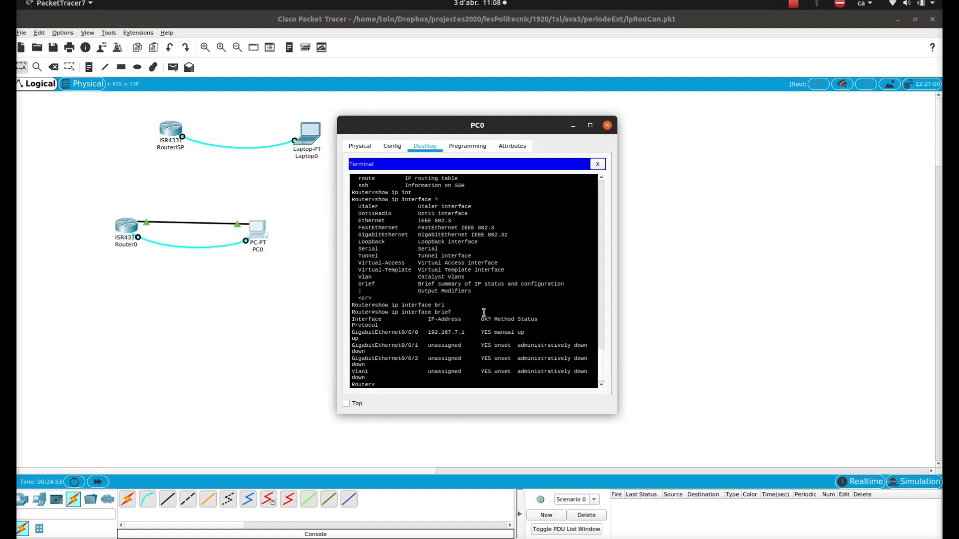
pyautogui.moveTo(368, 345); pyautogui.dragTo(431, 346)
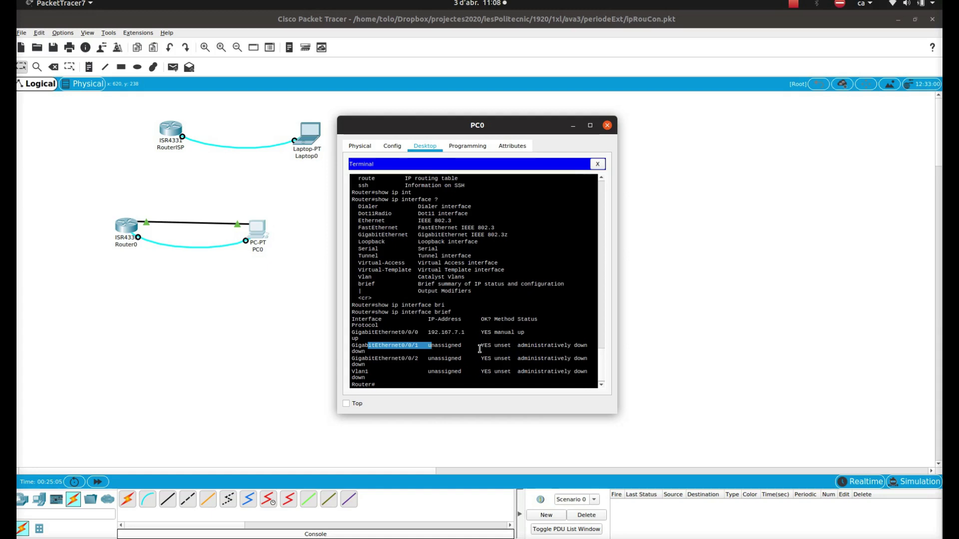
pyautogui.click(599, 337)
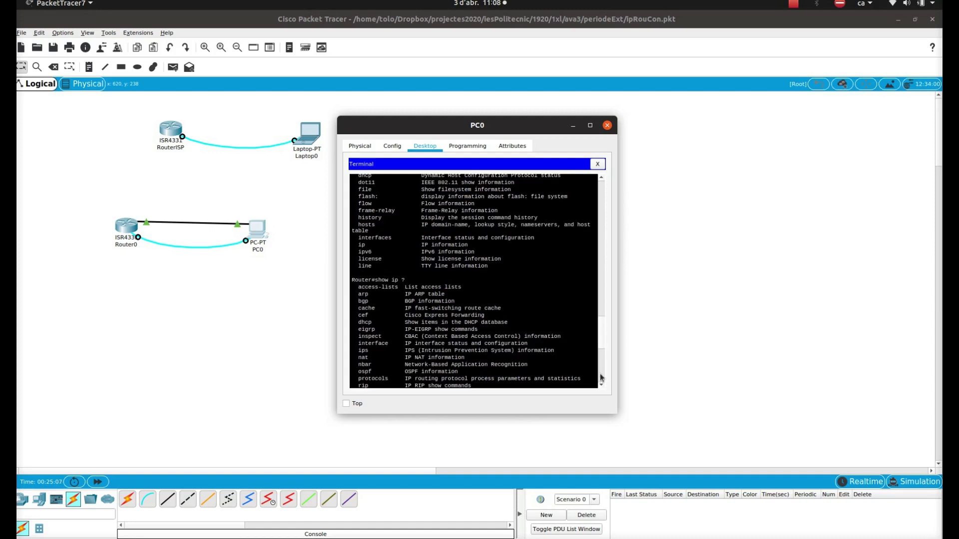
pyautogui.moveTo(599, 336); pyautogui.dragTo(600, 382)
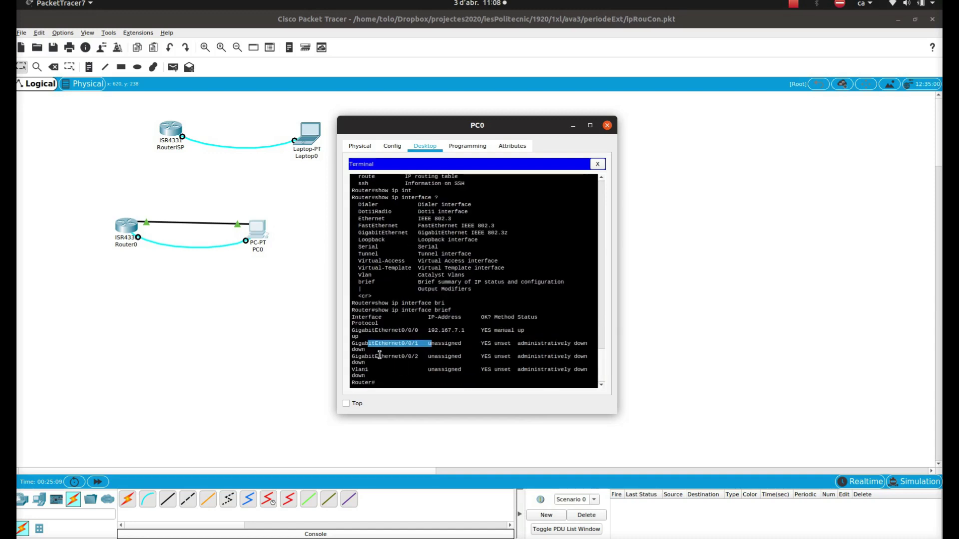
pyautogui.click(387, 387)
pyautogui.write('en')
pyautogui.press('Tab')
pyautogui.press('BackSpace')
pyautogui.press('BackSpace')
pyautogui.press('BackSpace')
pyautogui.press('BackSpace')
pyautogui.press('BackSpace')
pyautogui.press('BackSpace')
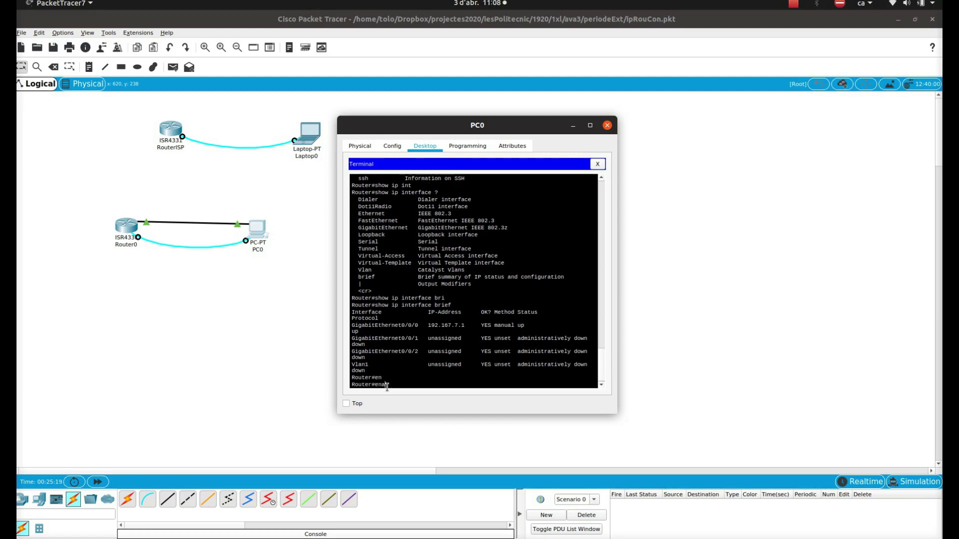
# Enter global configuration mode on Router0 with configure terminal
pyautogui.write('conf')
pyautogui.press('Tab')
pyautogui.write('ter')
pyautogui.press('Tab')
pyautogui.press('Return')
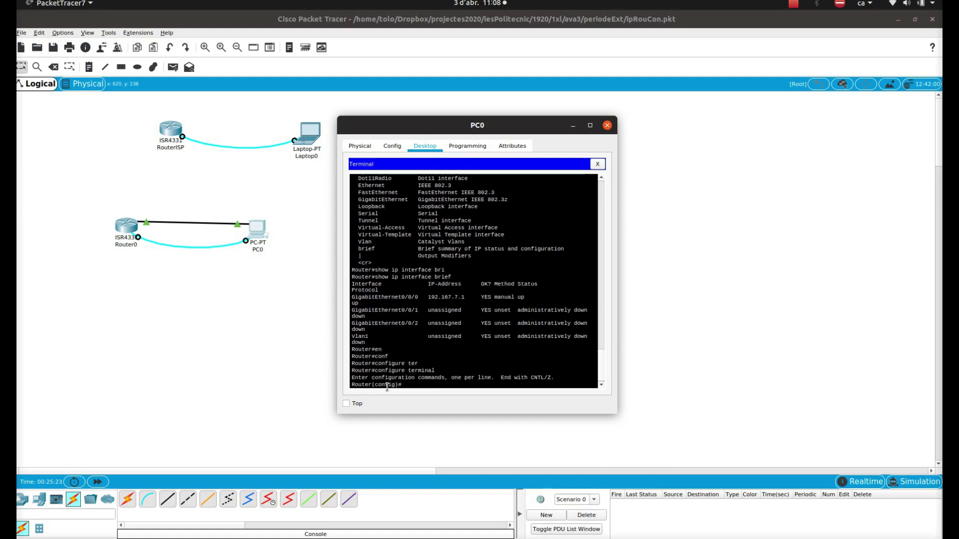
# Enter interface configuration mode for GigabitEthernet 0/0/1 on Router0
pyautogui.write('int')
pyautogui.press('Tab')
pyautogui.write('G')
pyautogui.press('Tab')
pyautogui.write('0')
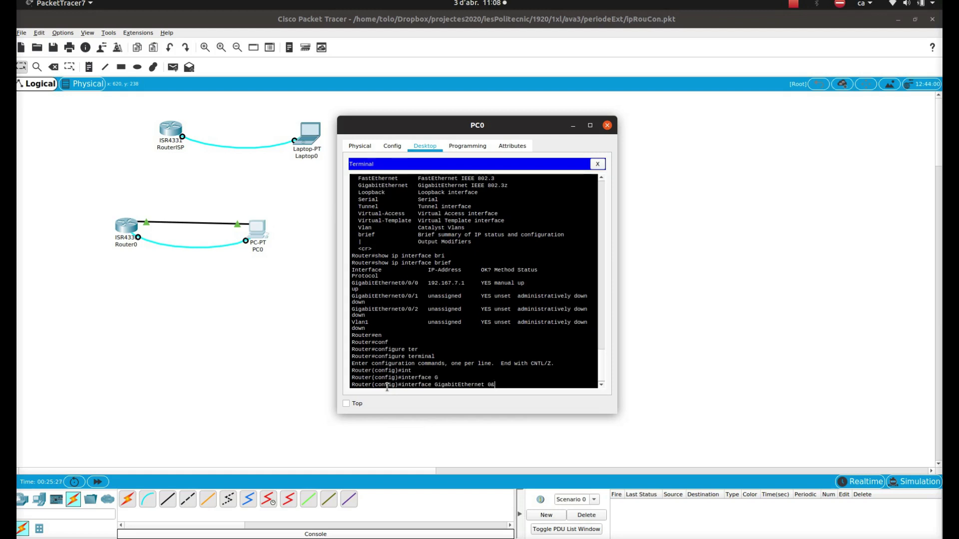
pyautogui.write('/0/1')
pyautogui.press('Return')
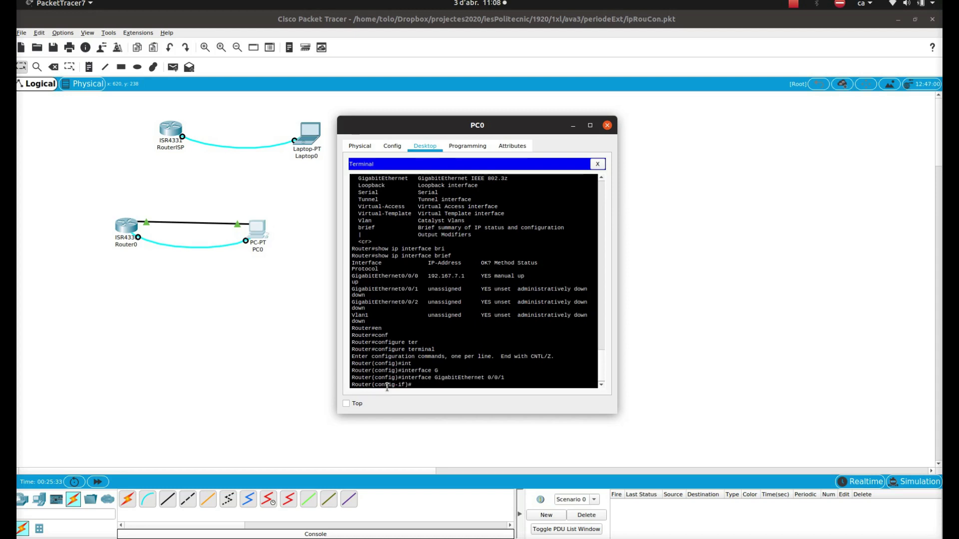
# List the interface configuration commands and the ip subcommands of the interface
pyautogui.write('?')
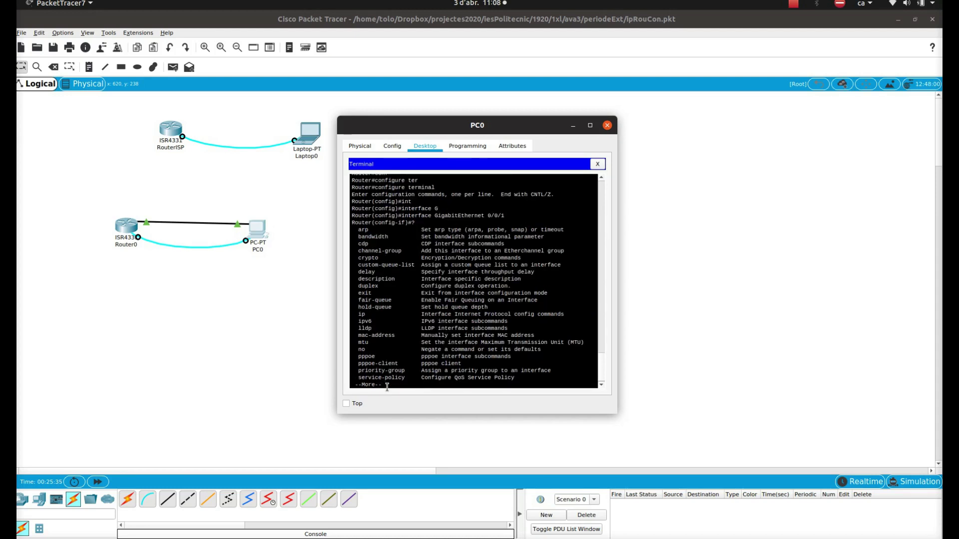
pyautogui.write('q')
pyautogui.write('p')
pyautogui.press('BackSpace')
pyautogui.write('ip ?')
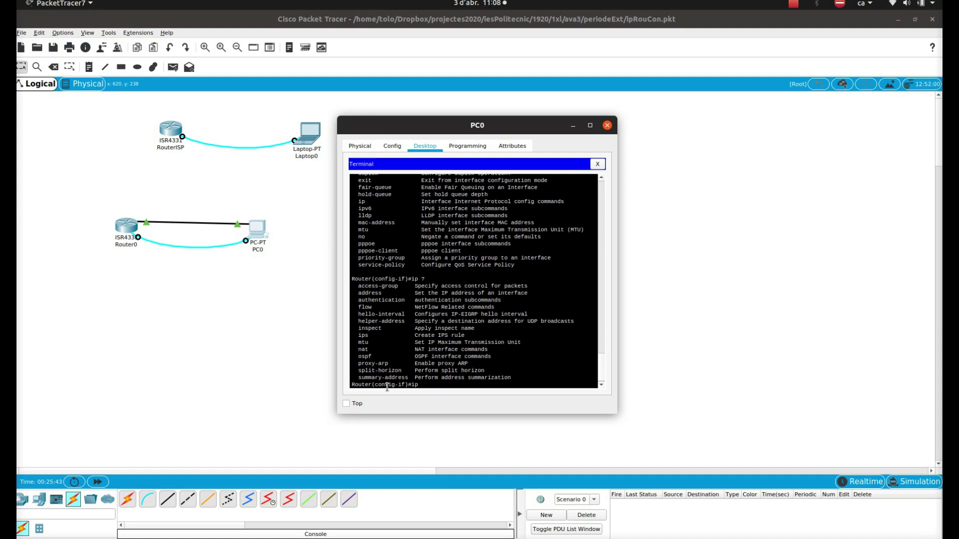
# Configure GigabitEthernet 0/0/1 on Router0 to obtain its address automatically with ip address dhcp
pyautogui.write('ad')
pyautogui.press('Tab')
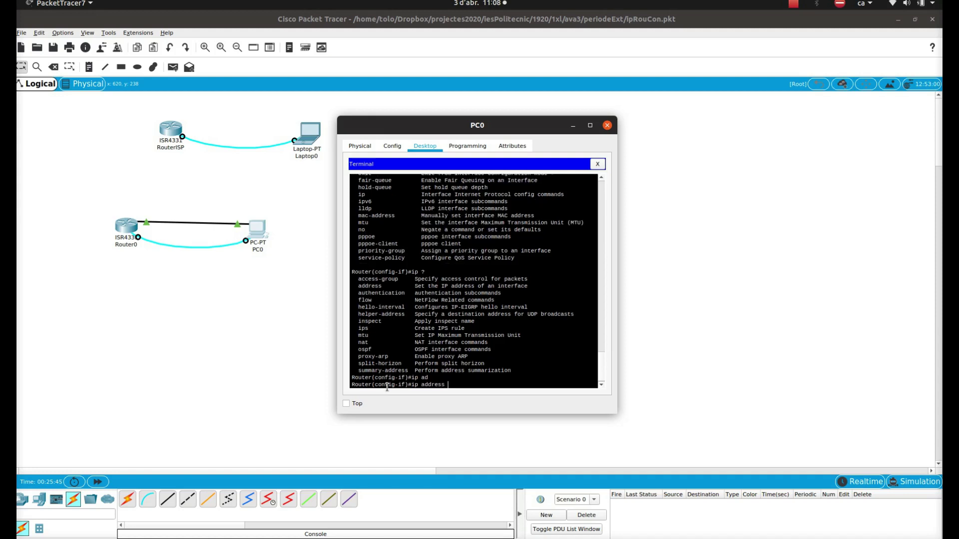
pyautogui.write('?')
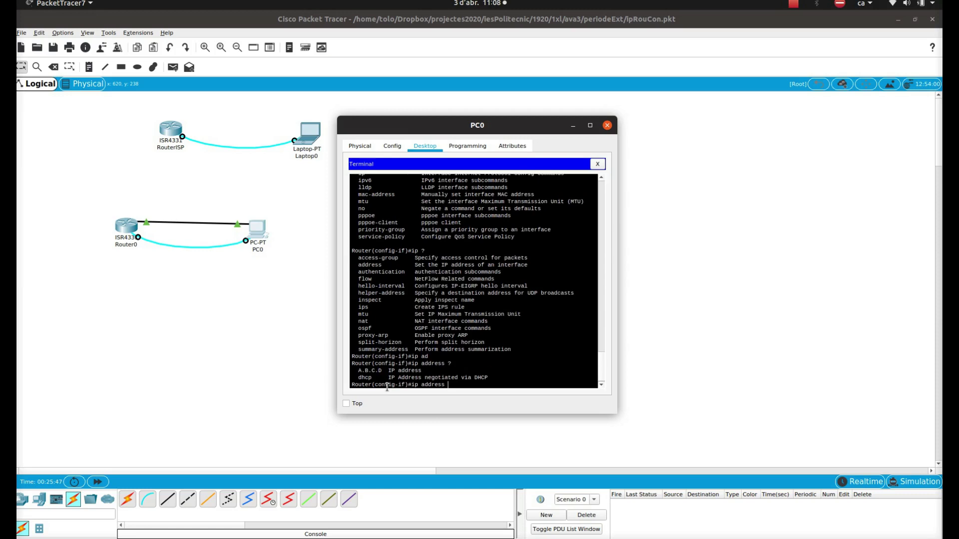
pyautogui.write('dh')
pyautogui.press('Tab')
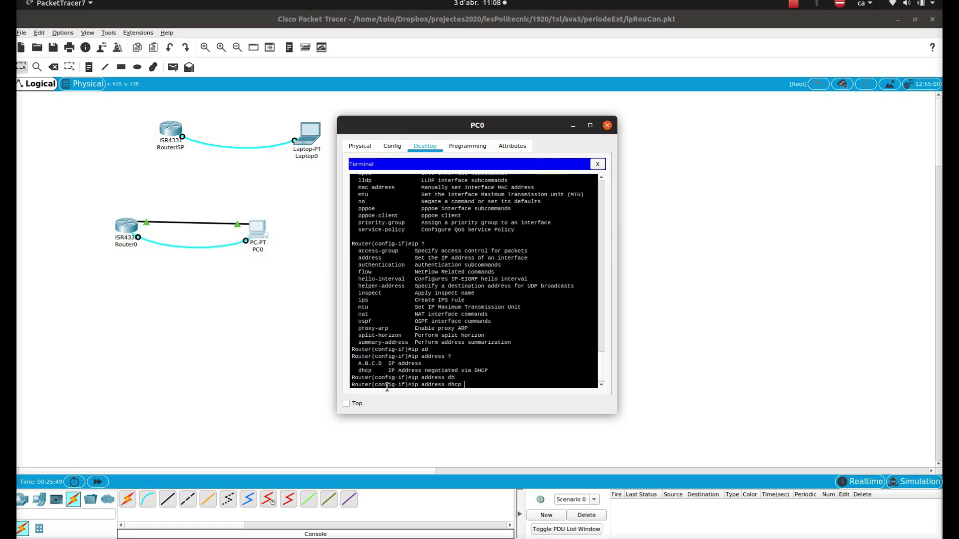
pyautogui.press('Return')
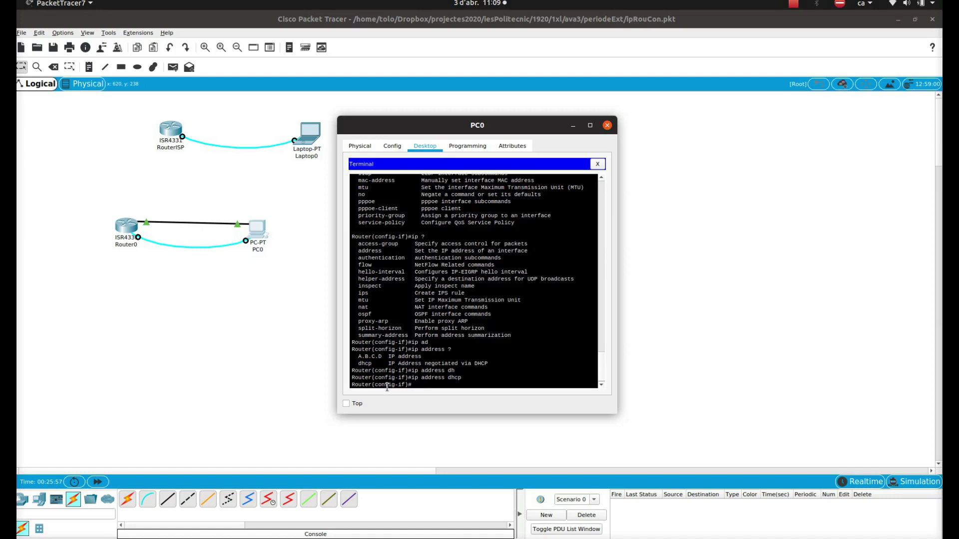
# Enable Router0's GigabitEthernet 0/0/1 interface with no shutdown
pyautogui.write('no shutdown')
pyautogui.press('Return')
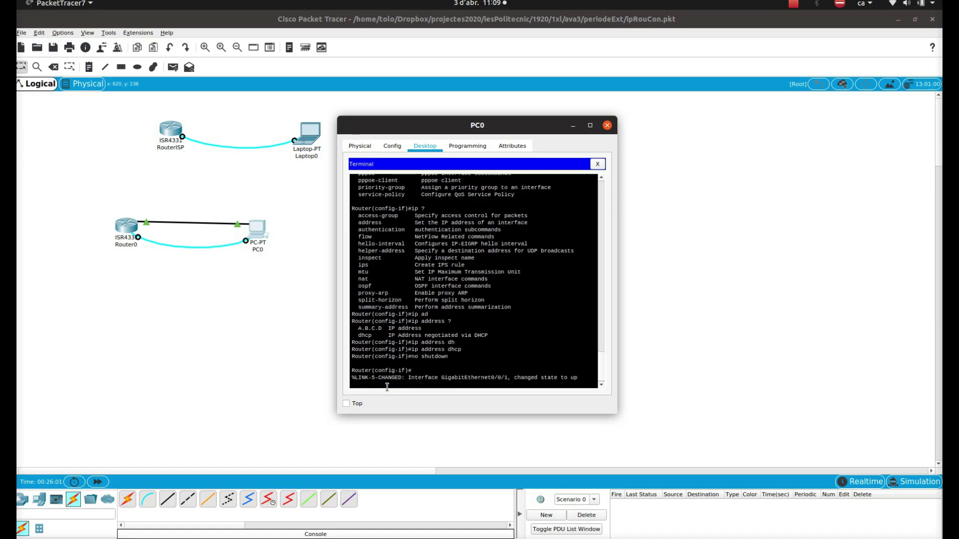
pyautogui.press('Return')
# Exit interface and global configuration modes to return to privileged EXEC mode on Router0
pyautogui.write('er(config-if)#e')
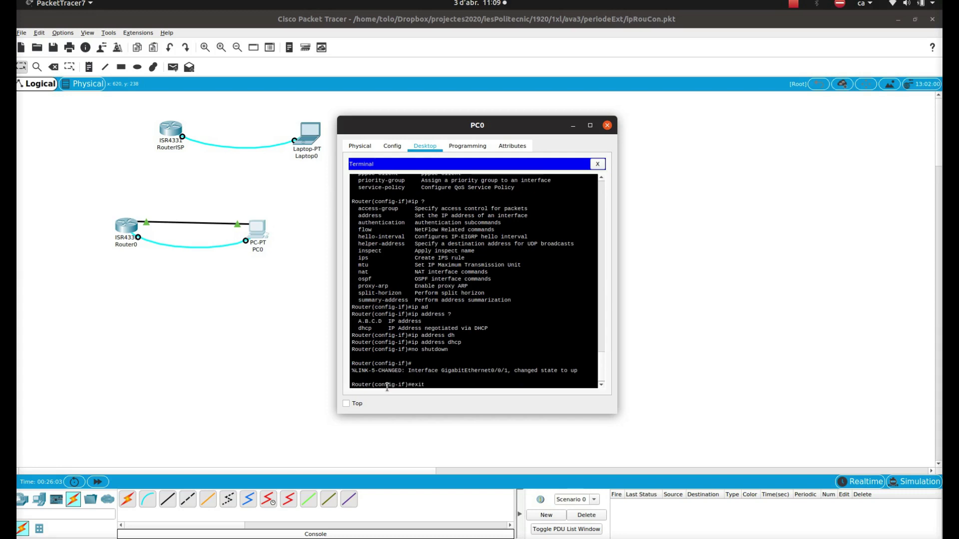
pyautogui.write('xit')
pyautogui.press('Return')
pyautogui.press('Up')
pyautogui.press('Up')
pyautogui.press('Up')
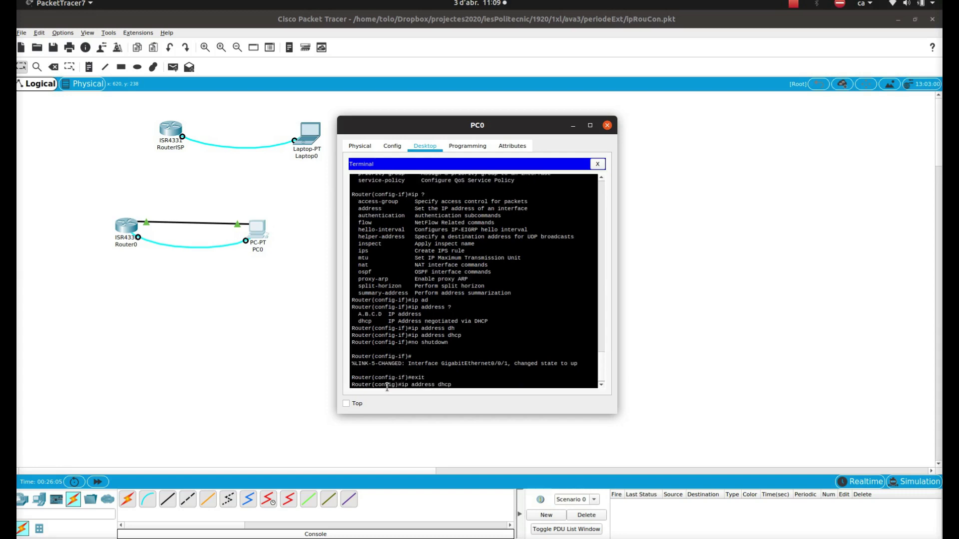
pyautogui.press('Up')
pyautogui.press('Up')
pyautogui.press('Up')
pyautogui.press('BackSpace')
pyautogui.press('BackSpace')
pyautogui.press('BackSpace')
pyautogui.press('BackSpace')
pyautogui.press('BackSpace')
pyautogui.press('BackSpace')
pyautogui.press('BackSpace')
pyautogui.press('BackSpace')
pyautogui.press('BackSpace')
pyautogui.press('BackSpace')
pyautogui.press('BackSpace')
pyautogui.press('BackSpace')
pyautogui.press('BackSpace')
pyautogui.press('BackSpace')
pyautogui.press('BackSpace')
pyautogui.press('BackSpace')
pyautogui.press('BackSpace')
pyautogui.press('BackSpace')
pyautogui.press('BackSpace')
pyautogui.press('BackSpace')
pyautogui.write('exit')
pyautogui.press('Return')
# Run show ip interface brief, examine the GigabitEthernet0/0/0 and GigabitEthernet0/0/1 entries, and close PC0's window
pyautogui.press('Return')
pyautogui.write('show interfaces GigabitEthernet')
pyautogui.press('Up')
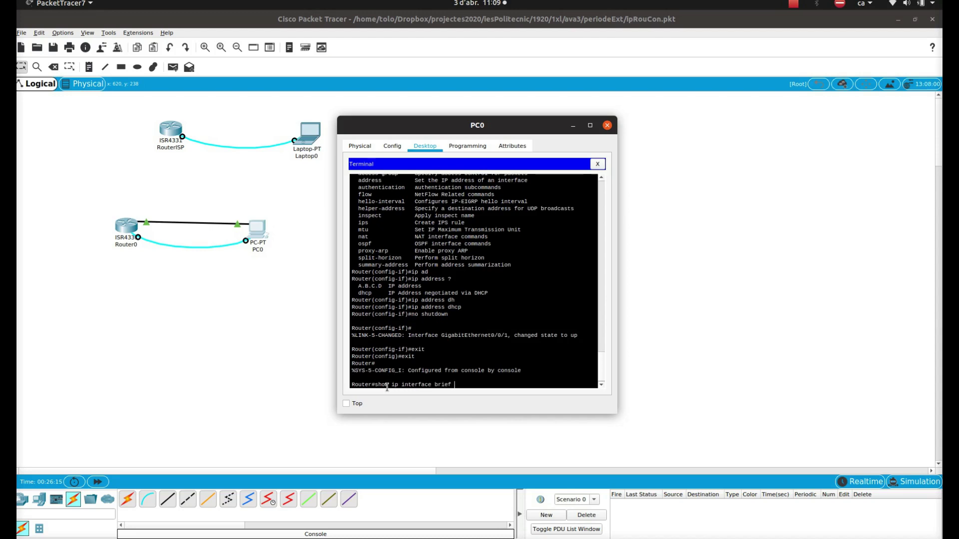
pyautogui.press('Return')
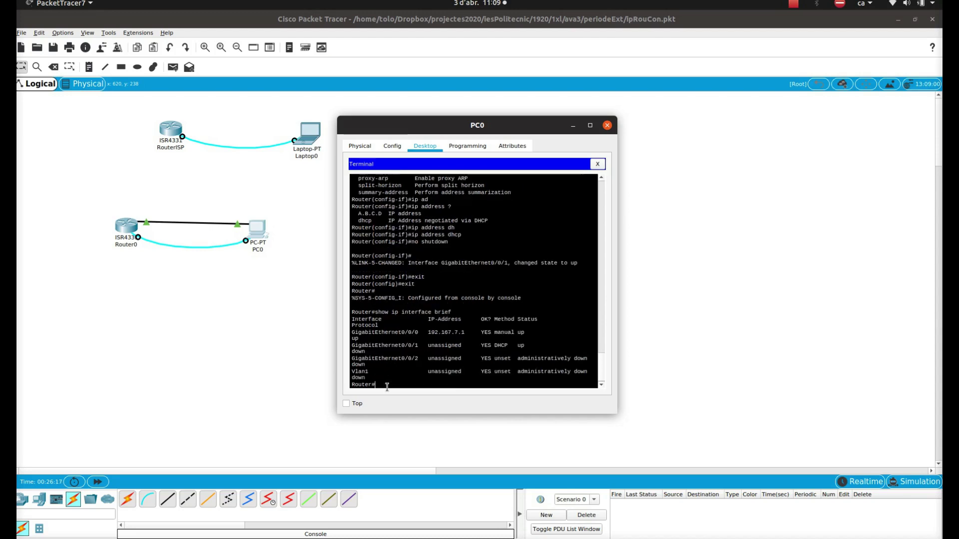
pyautogui.moveTo(361, 333); pyautogui.dragTo(529, 337)
pyautogui.click(528, 337)
pyautogui.moveTo(368, 345); pyautogui.dragTo(541, 344)
pyautogui.click(529, 344)
pyautogui.click(607, 125)
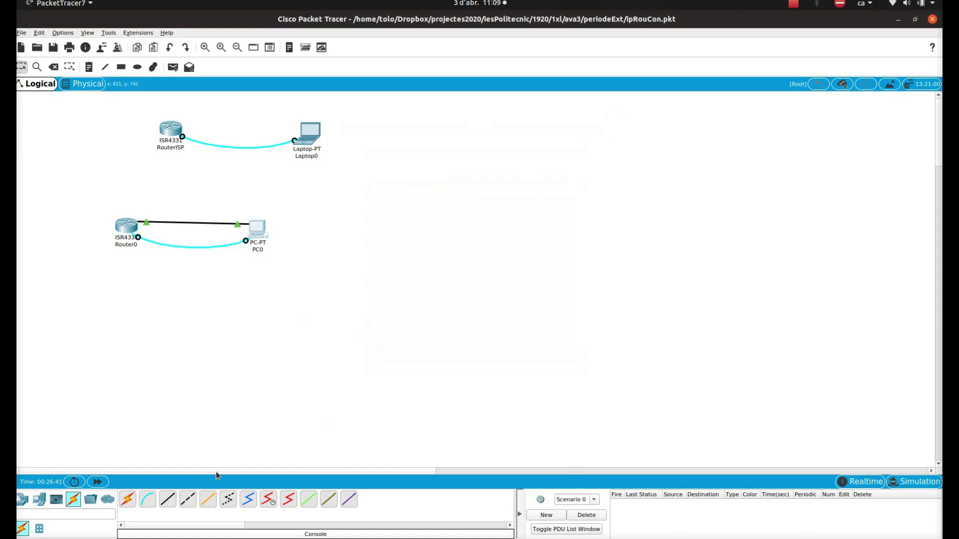
# Connect Router0's GigabitEthernet0/0/1 to RouterISP's GigabitEthernet0/0/0 with a copper straight-through cable
pyautogui.click(168, 499)
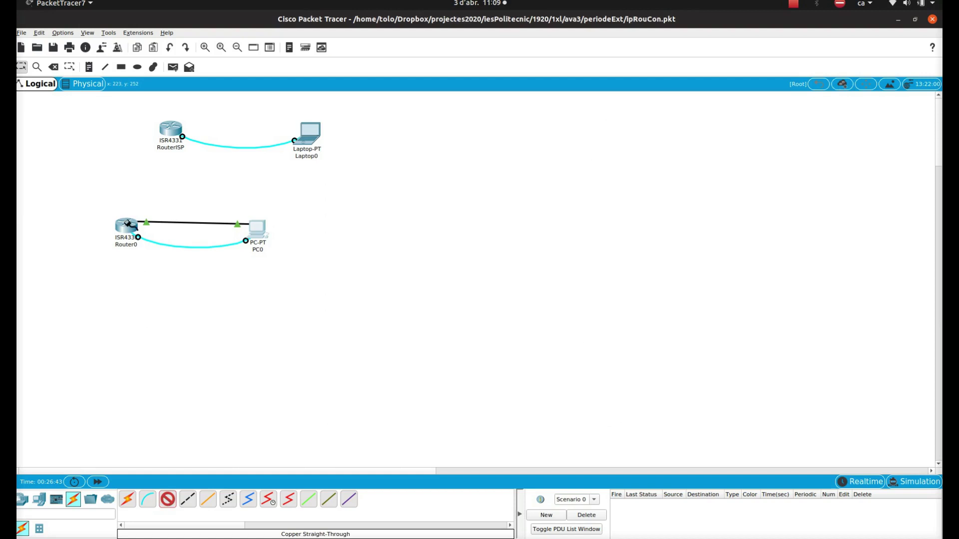
pyautogui.click(127, 223)
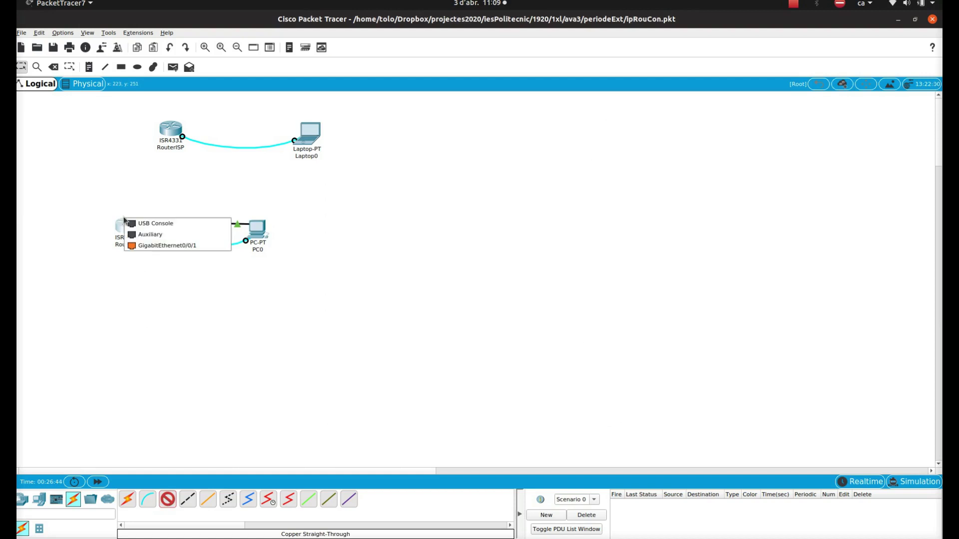
pyautogui.click(150, 246)
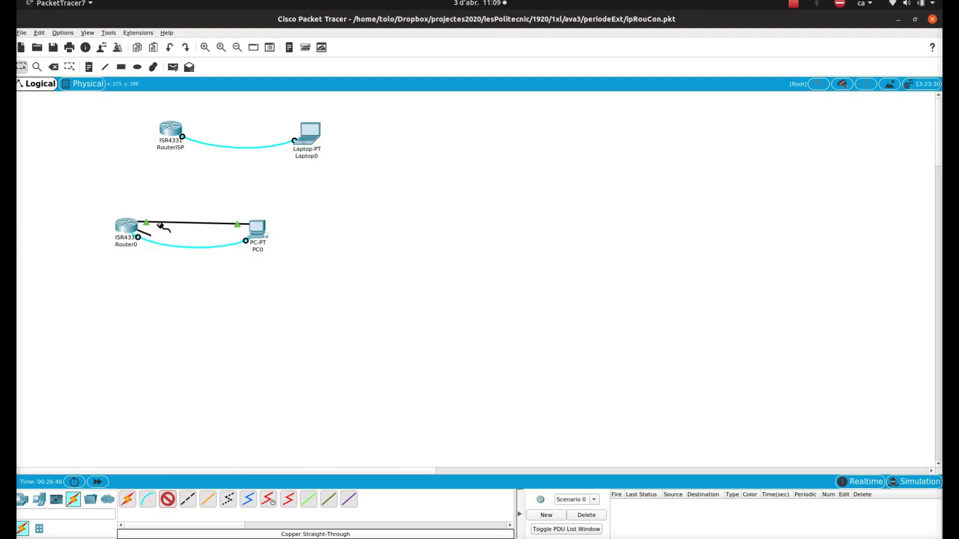
pyautogui.click(172, 133)
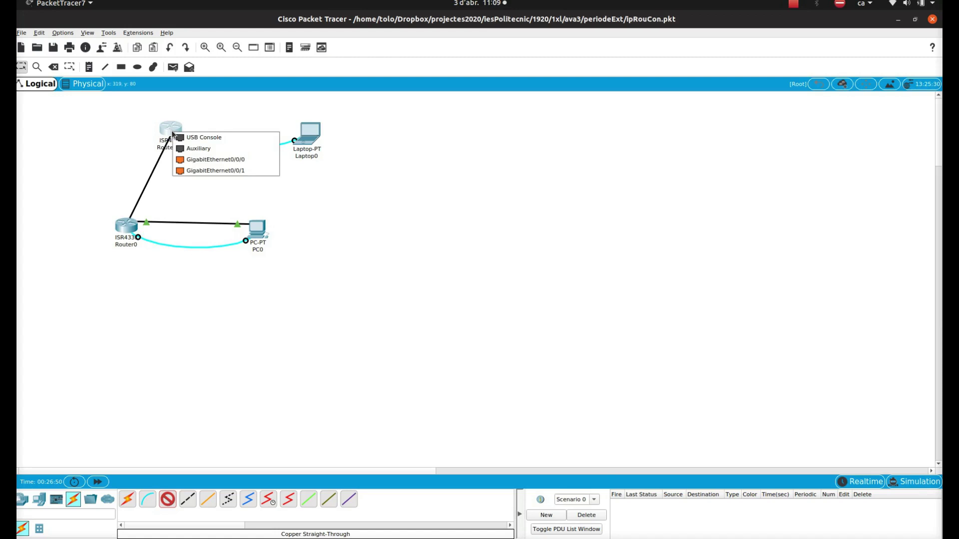
pyautogui.click(194, 160)
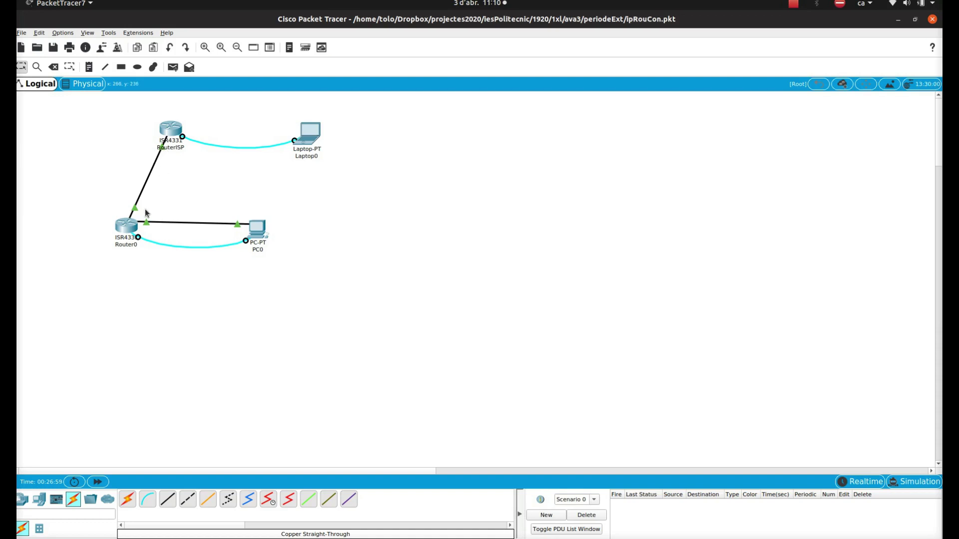
# Reopen Router0's console from PC0's terminal and rerun show ip interface brief to check GigabitEthernet0/0/1's IP address
pyautogui.click(127, 224)
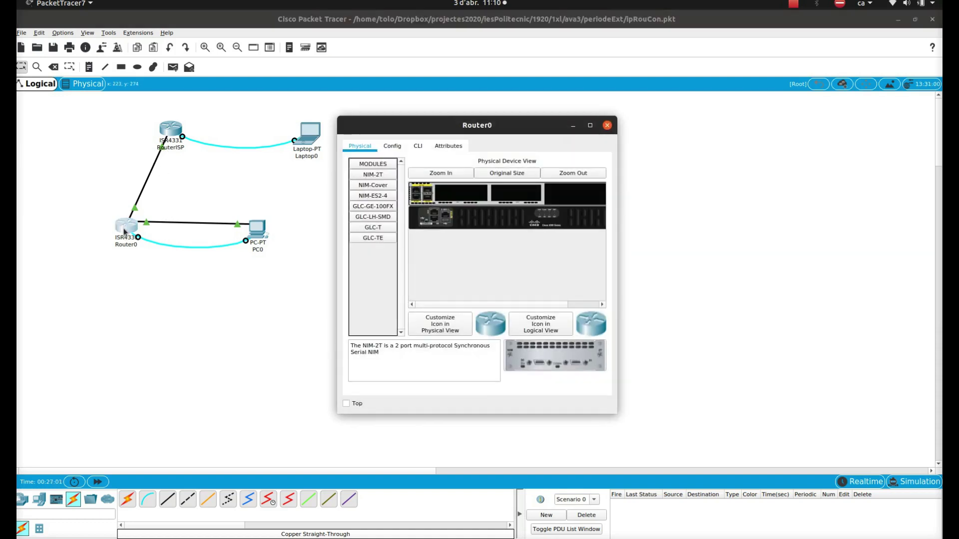
pyautogui.click(608, 125)
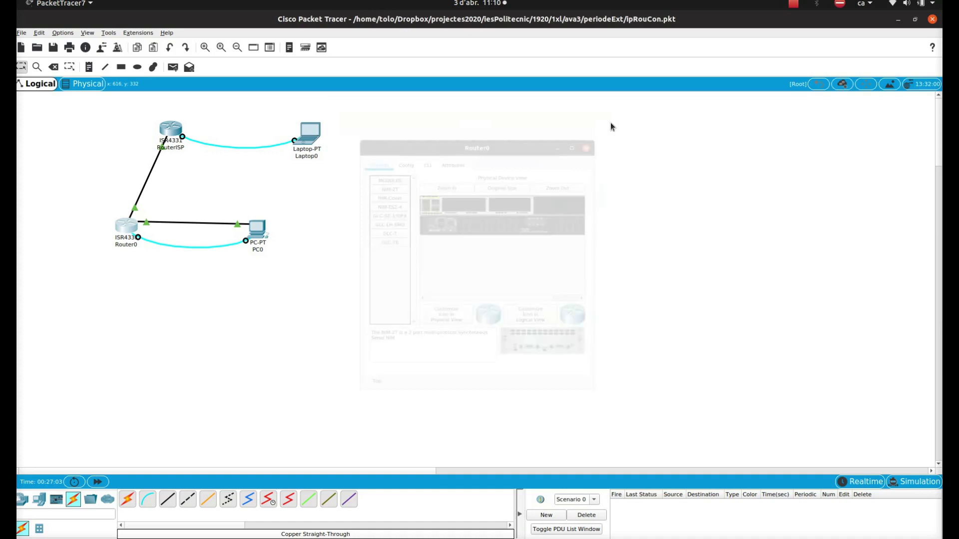
pyautogui.click(260, 231)
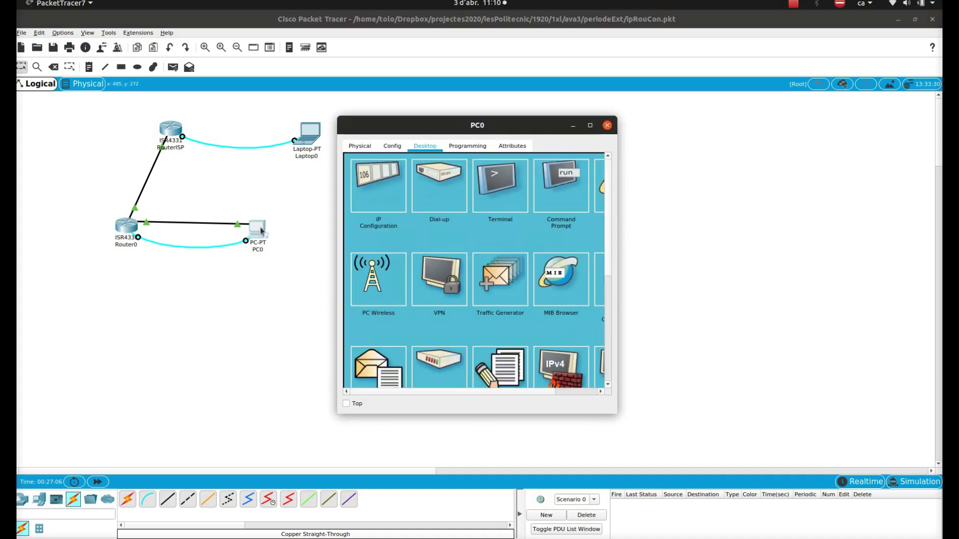
pyautogui.click(489, 197)
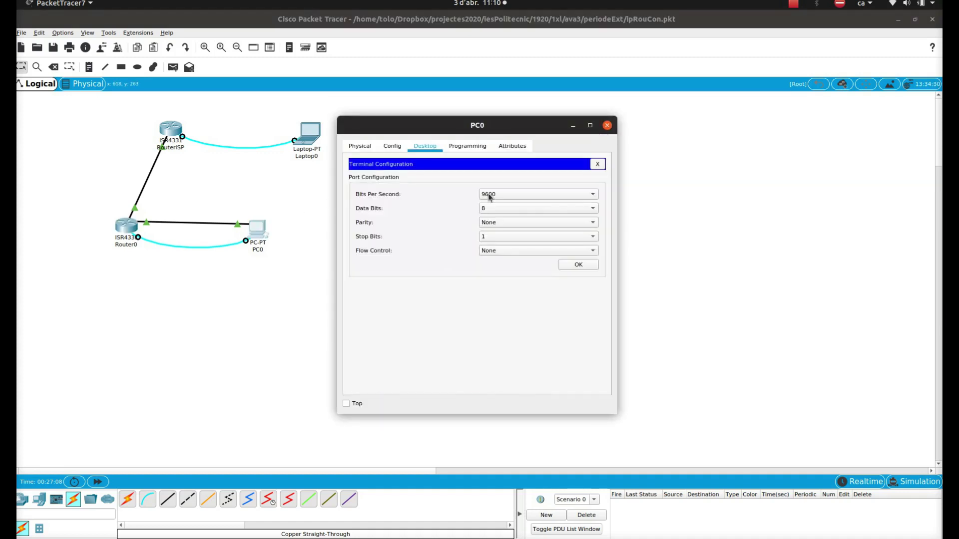
pyautogui.click(566, 265)
pyautogui.press('Return')
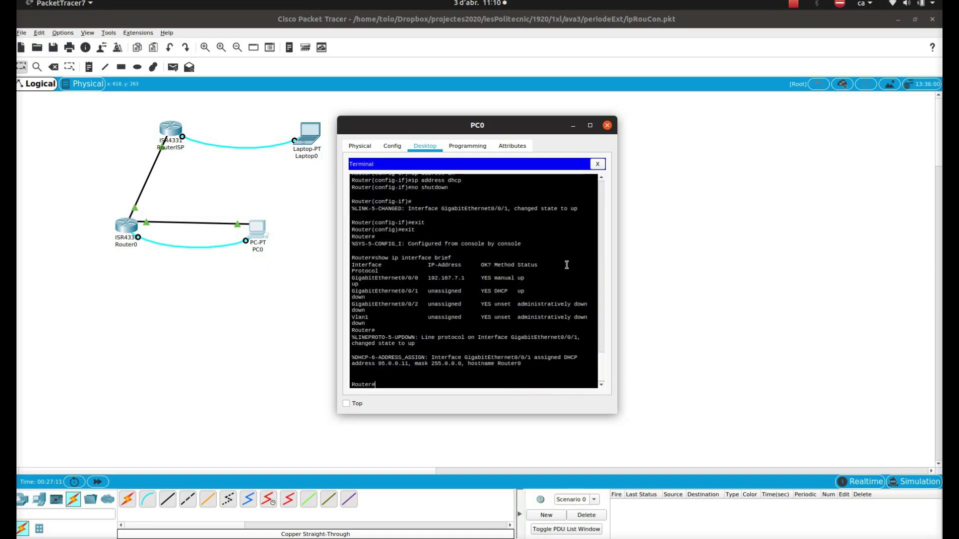
pyautogui.press('Up')
pyautogui.press('Return')
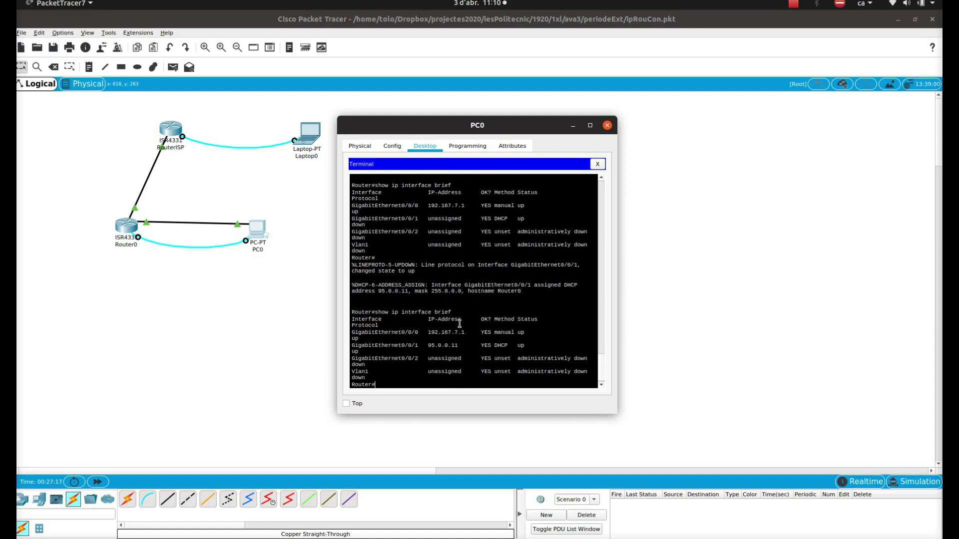
pyautogui.moveTo(424, 347); pyautogui.dragTo(462, 345)
pyautogui.click(607, 127)
pyautogui.hotkey('alt', 'Tab')
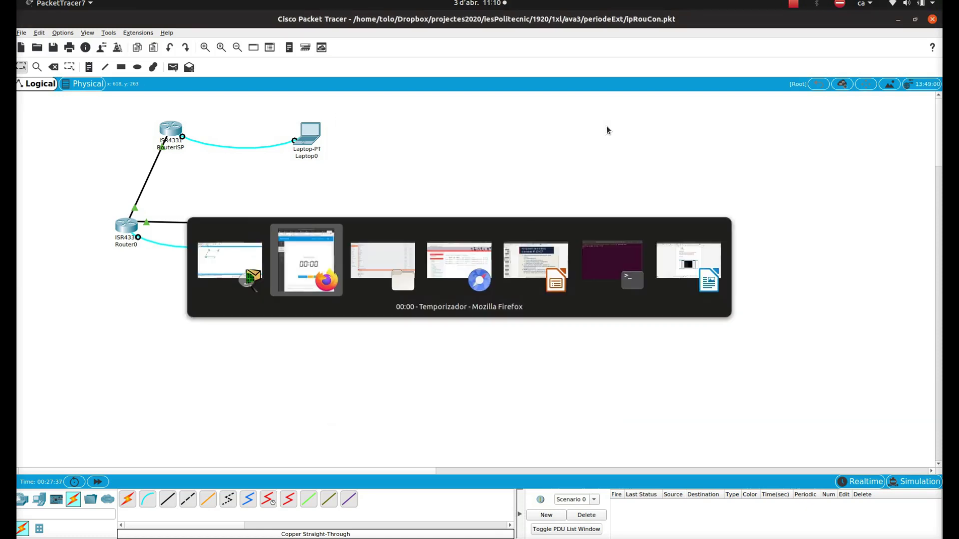
pyautogui.hotkey('alt', 'Tab')
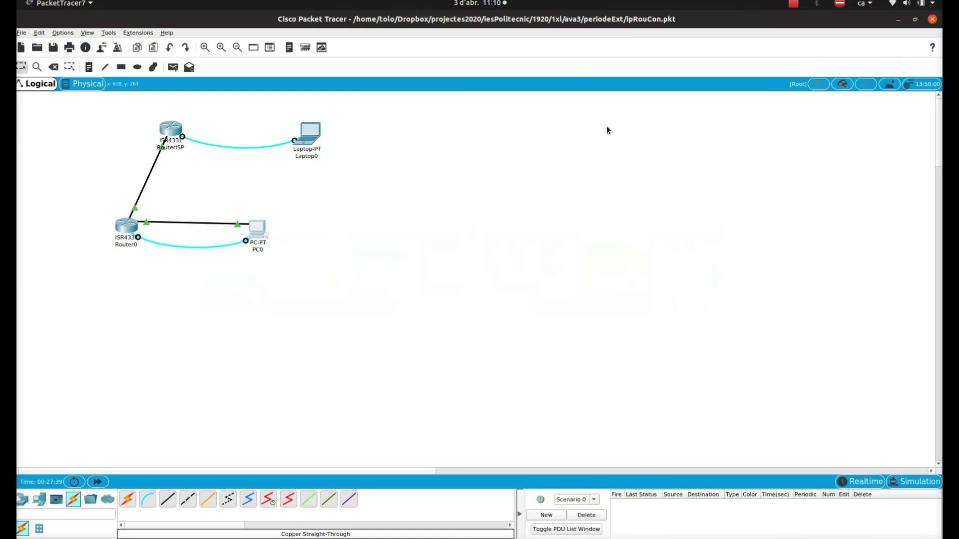
pyautogui.hotkey('alt', 'Tab')
pyautogui.hotkey('alt', 'Tab')
pyautogui.moveTo(166, 136)
pyautogui.moveTo(259, 234)
pyautogui.moveTo(135, 231)
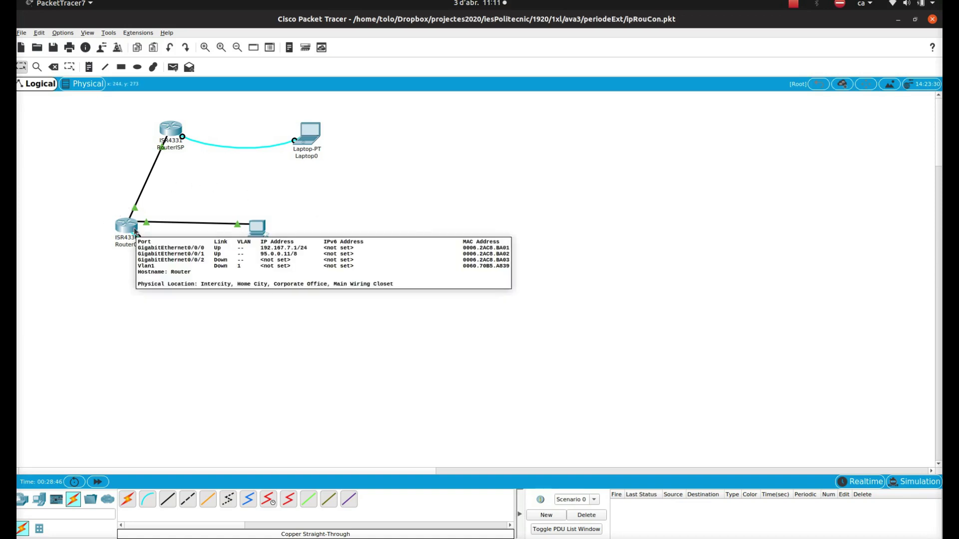